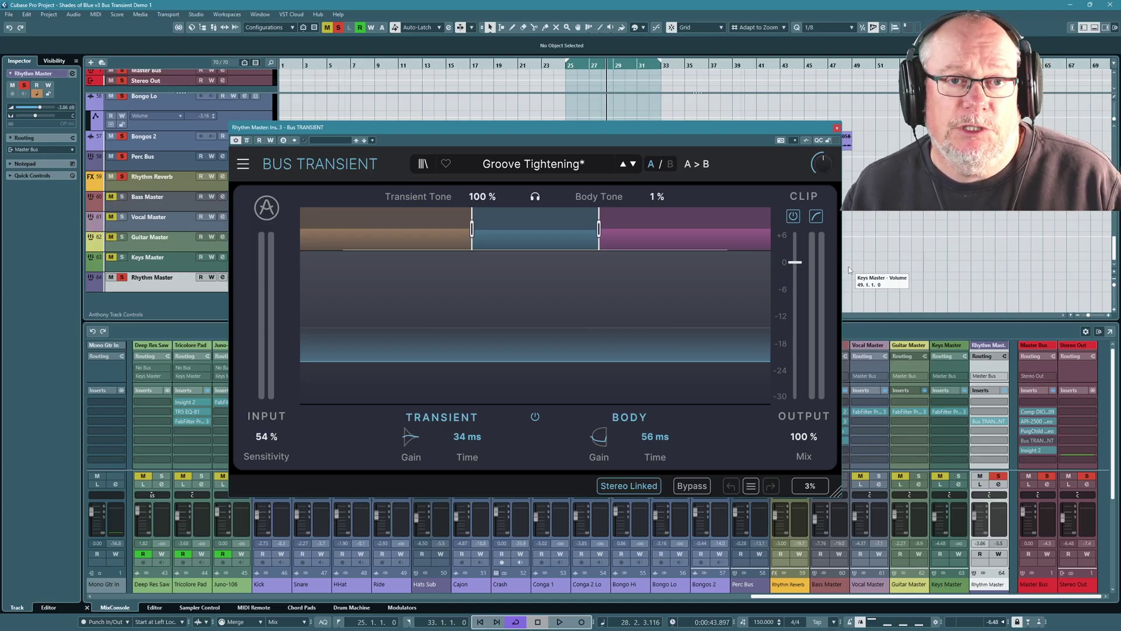
Step: Stop playback with Bus Transient on Rhythm Master loaded with the Groove Tightening preset
key("space")
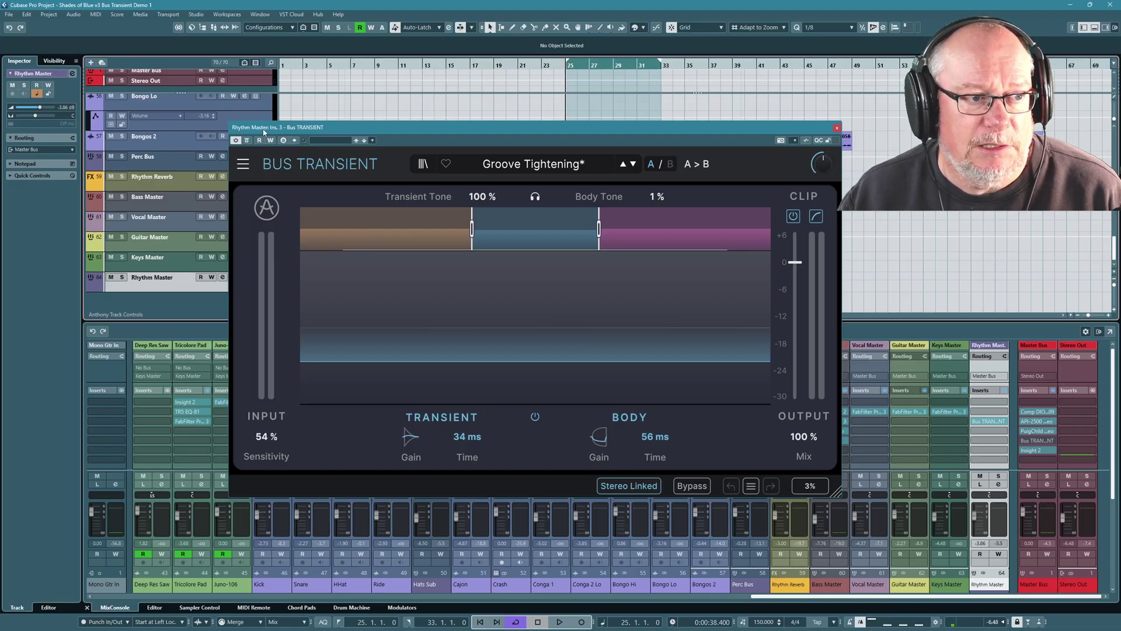
Step: Bypass Bus Transient, solo Rhythm Master, and restart playback to hear the dry groove
left_click(247, 141)
key("space")
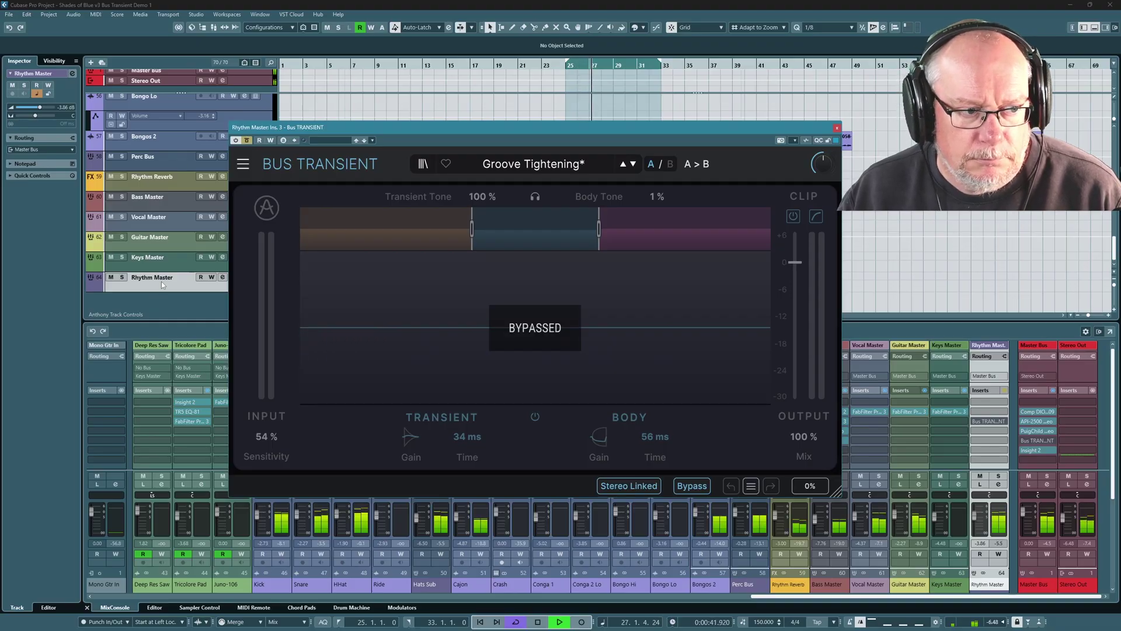
left_click(122, 278)
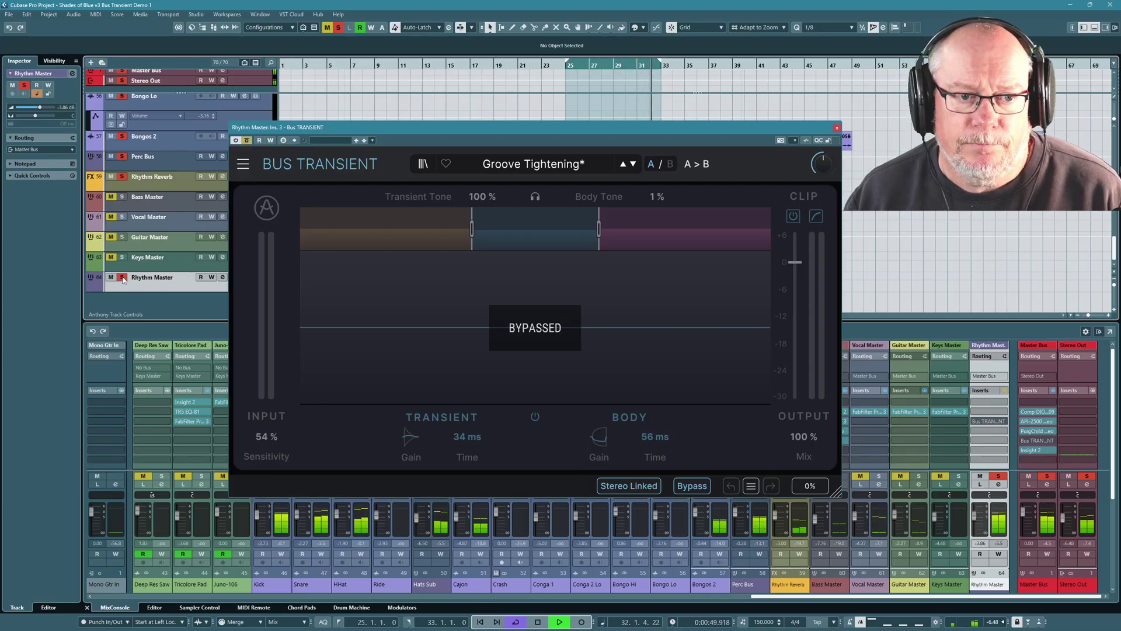
left_click(537, 622)
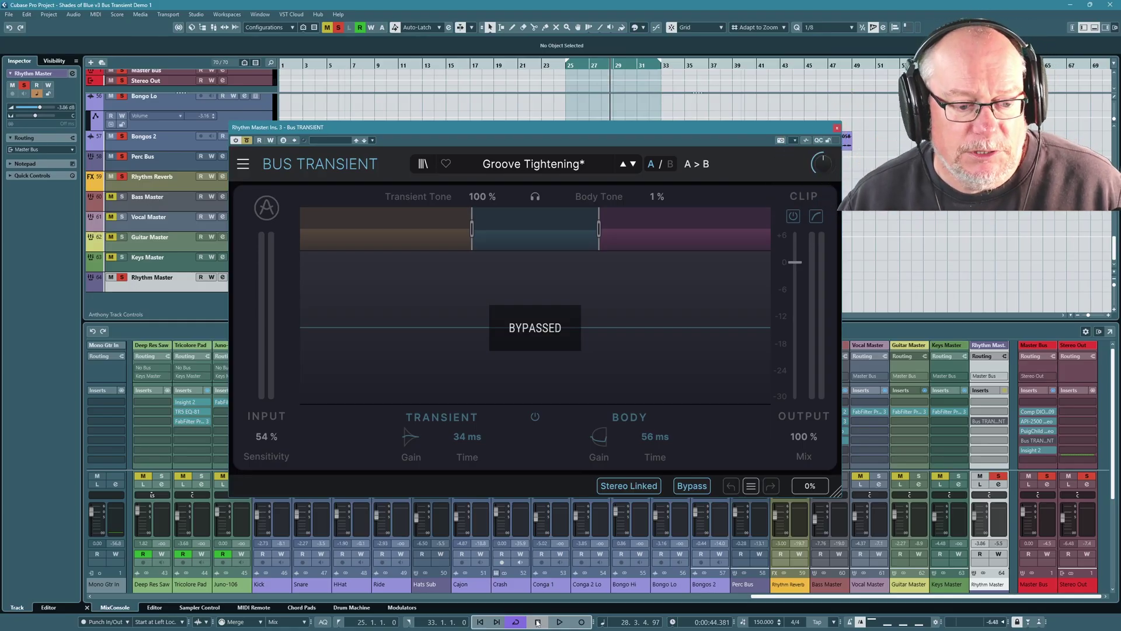
left_click(563, 622)
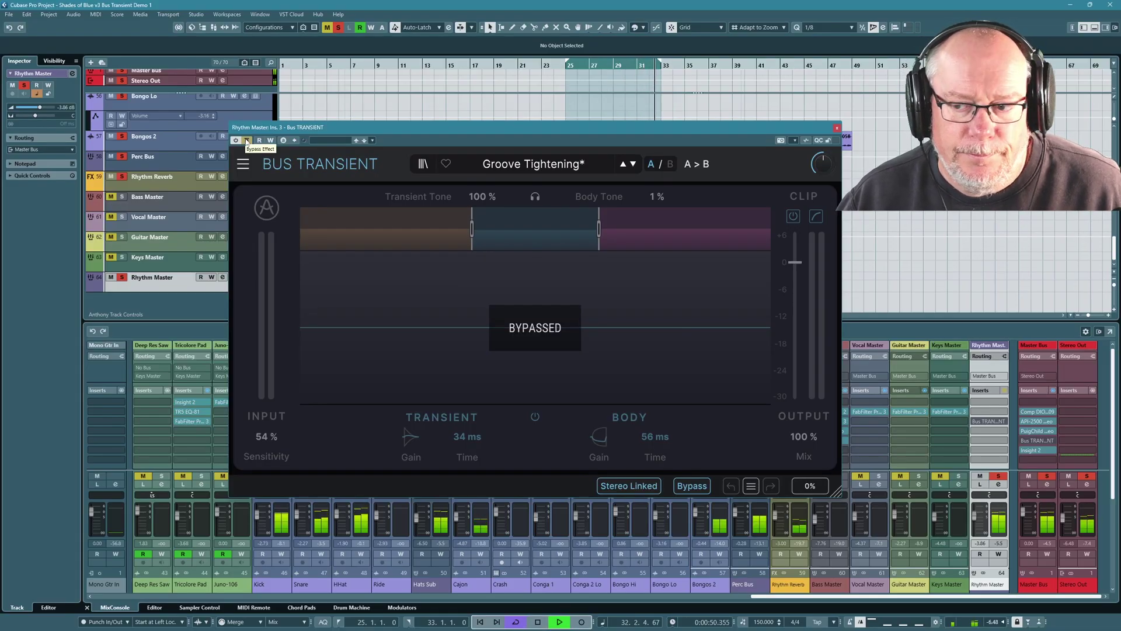
Step: Re-enable Bus Transient and pull the Stereo Out fader down to -oo
left_click(247, 141)
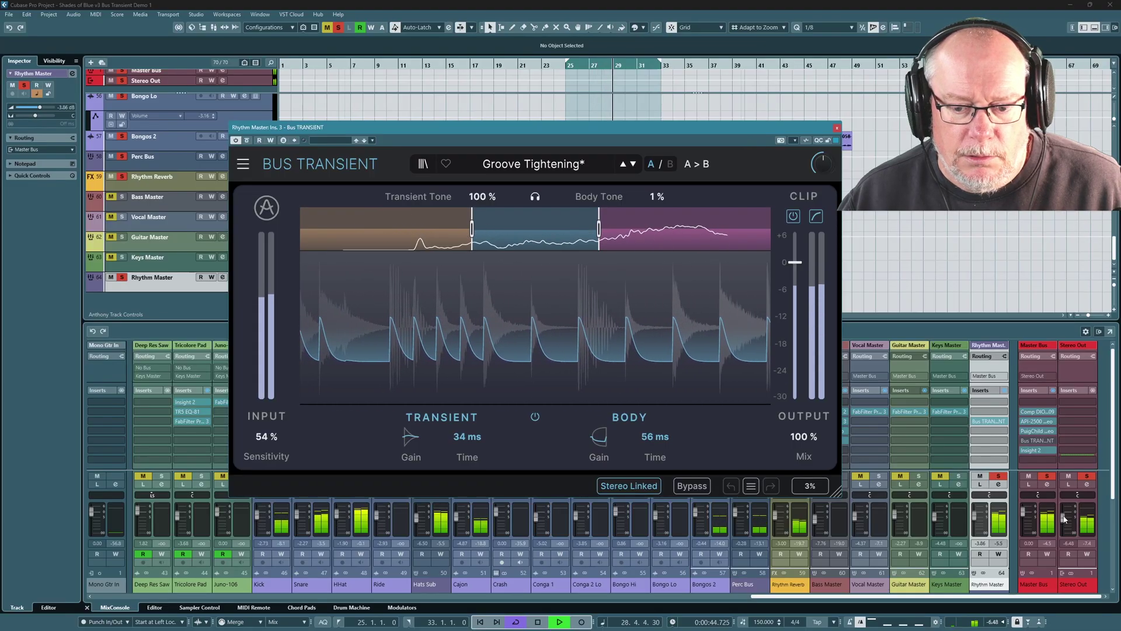
left_click_drag(1068, 514, 1077, 554)
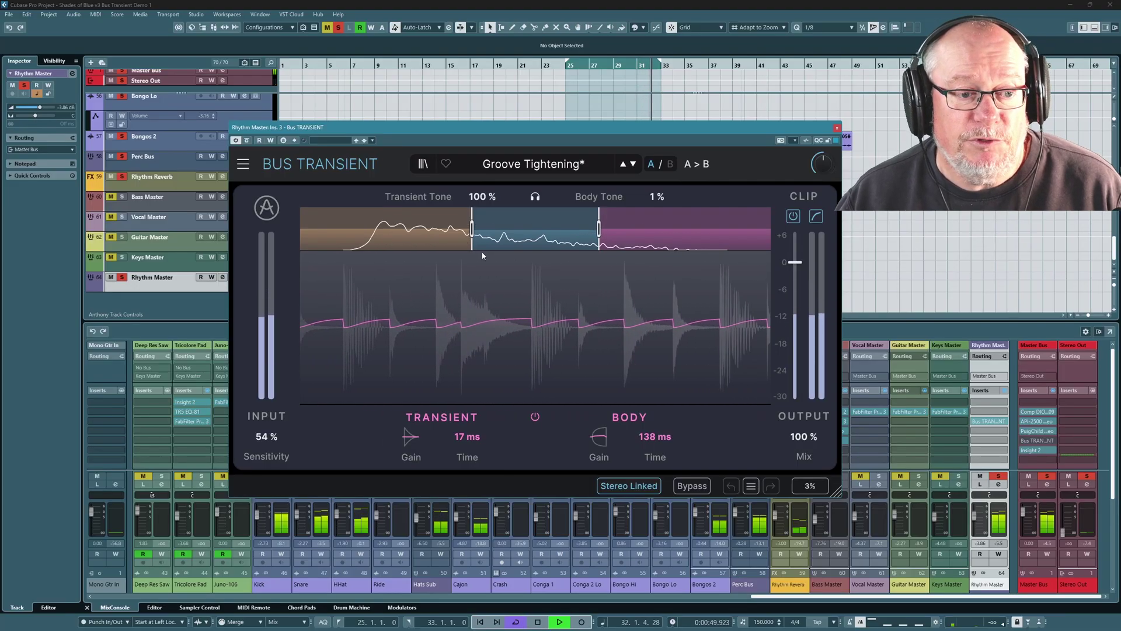
Step: Sweep the low crossover down to 20 Hz and the high crossover up to 20 kHz
mouse_move(479, 230)
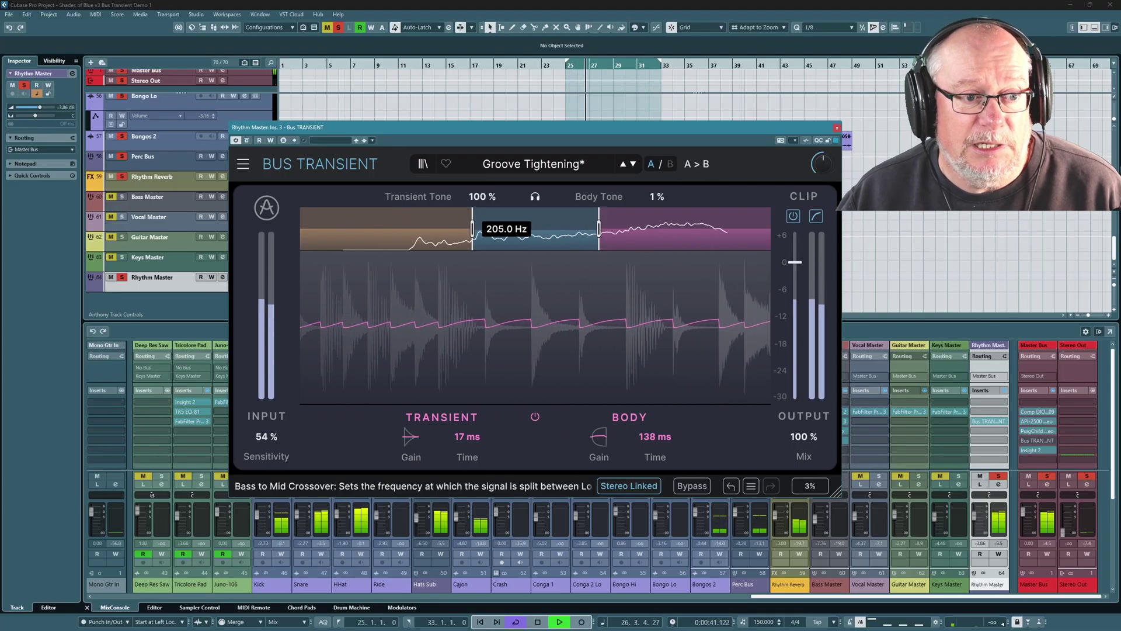
left_click_drag(474, 228, 343, 229)
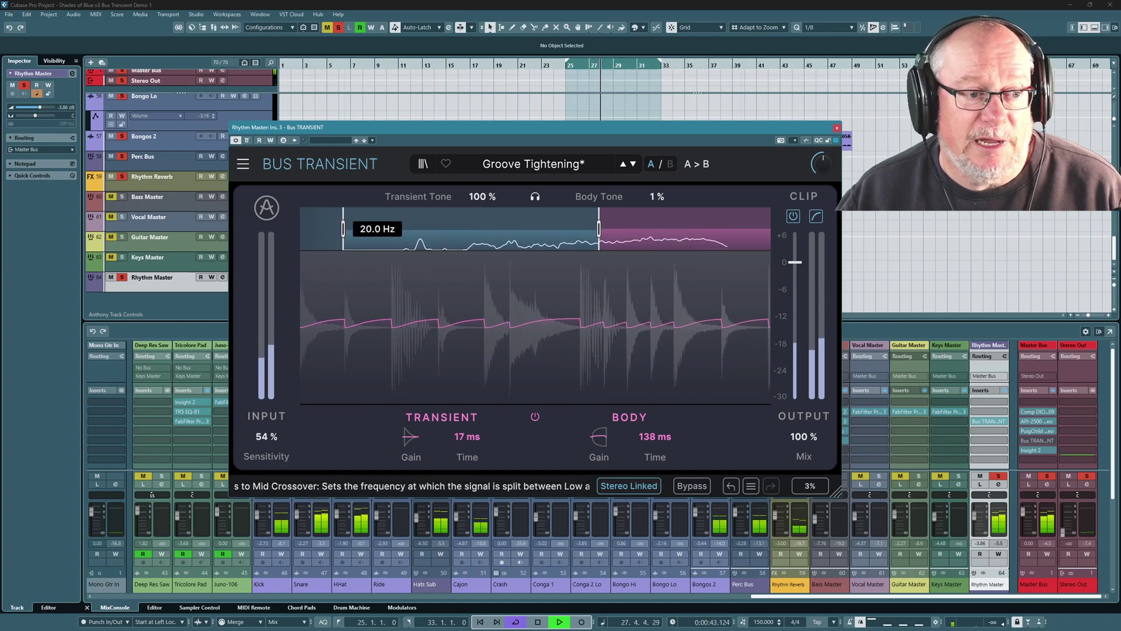
mouse_move(597, 230)
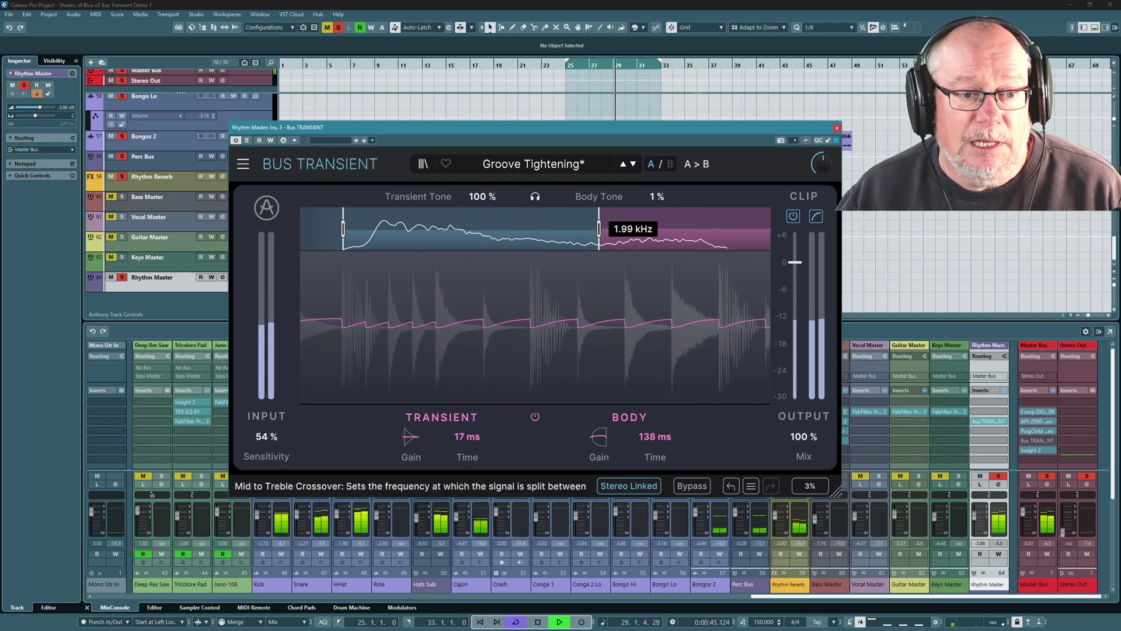
left_click_drag(597, 230, 728, 229)
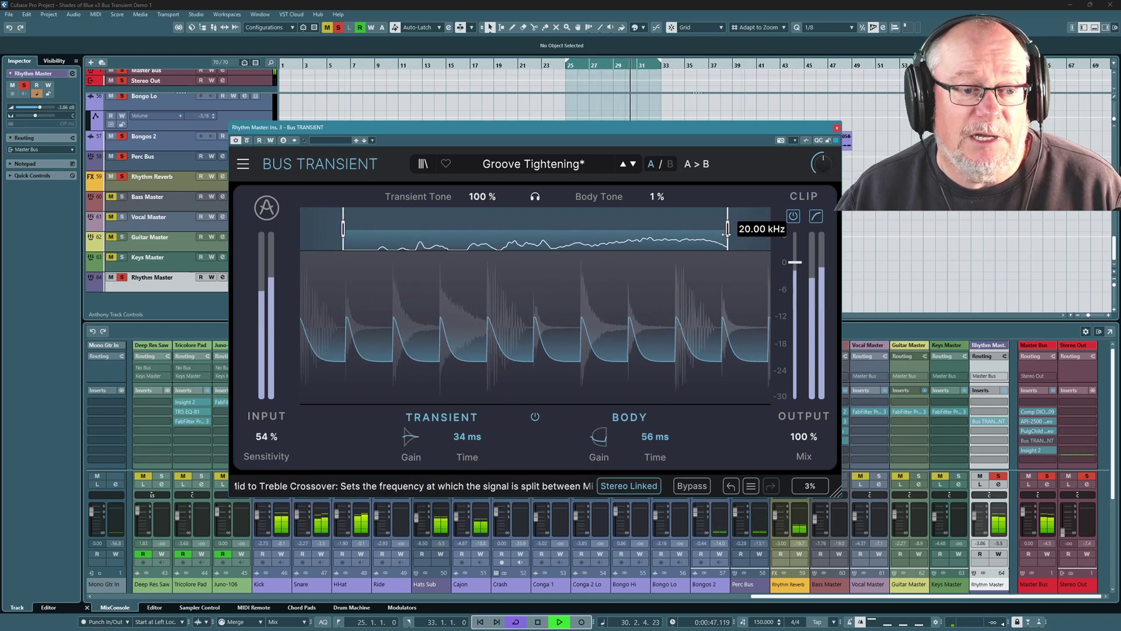
Step: Bring the crossovers back to about 131 Hz and 4.68 kHz
mouse_move(526, 217)
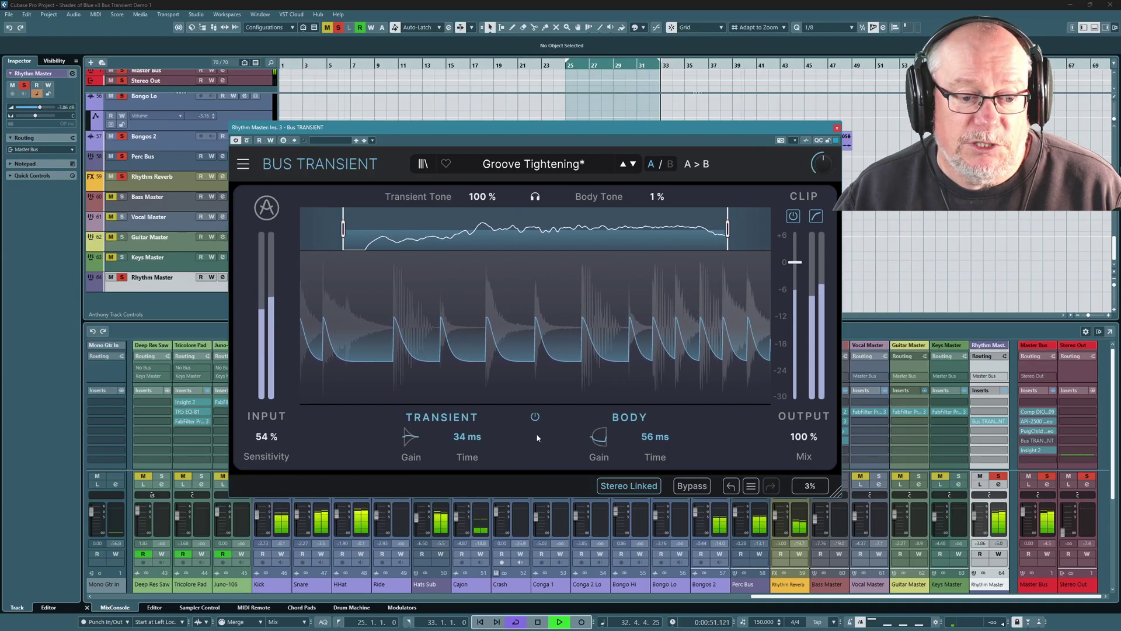
mouse_move(344, 227)
left_click_drag(344, 226, 434, 228)
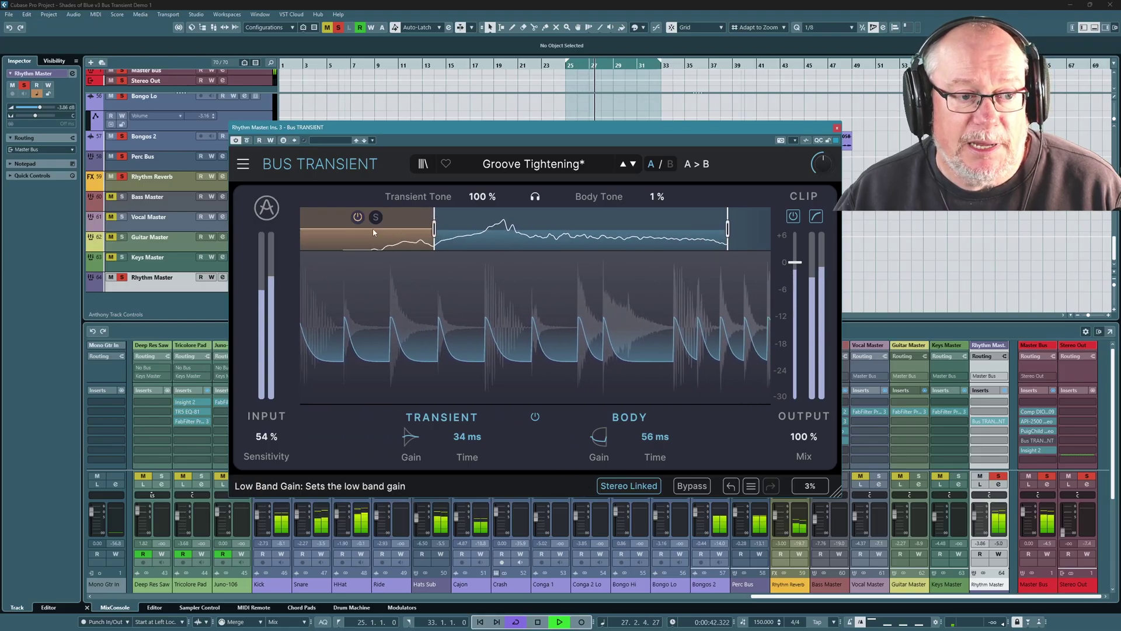
mouse_move(729, 227)
left_click_drag(729, 227, 647, 228)
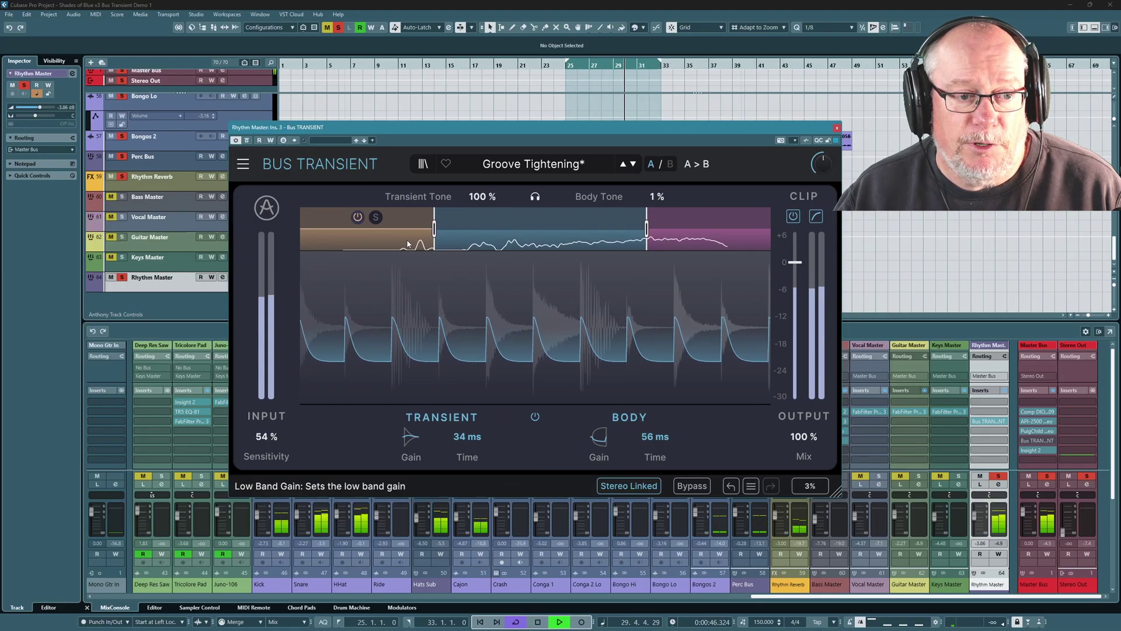
mouse_move(458, 229)
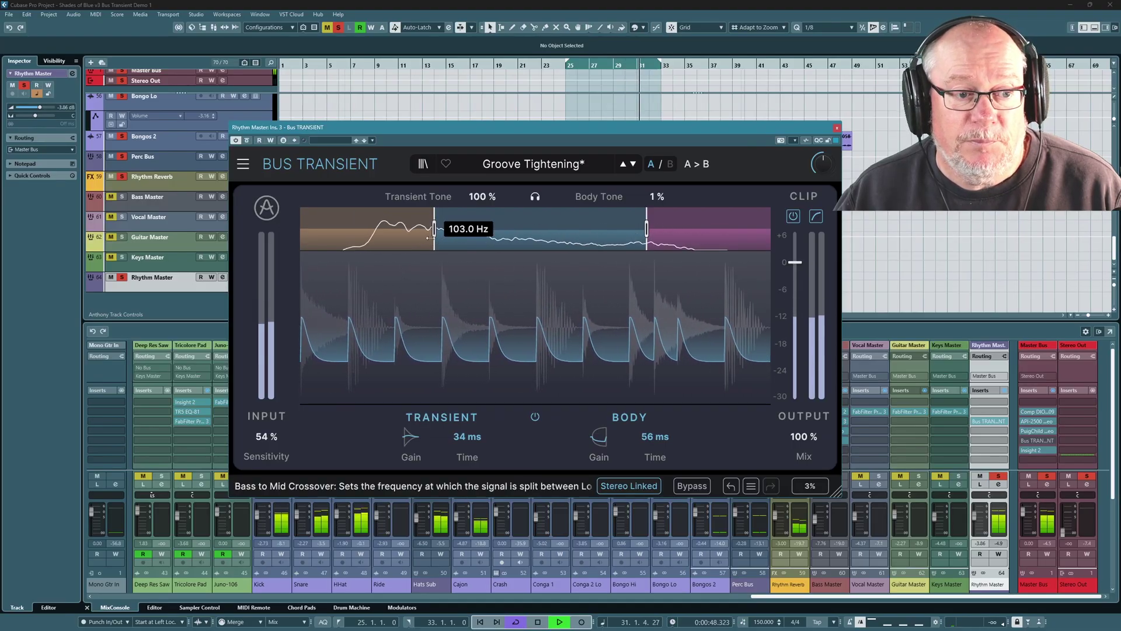
left_click_drag(434, 228, 441, 228)
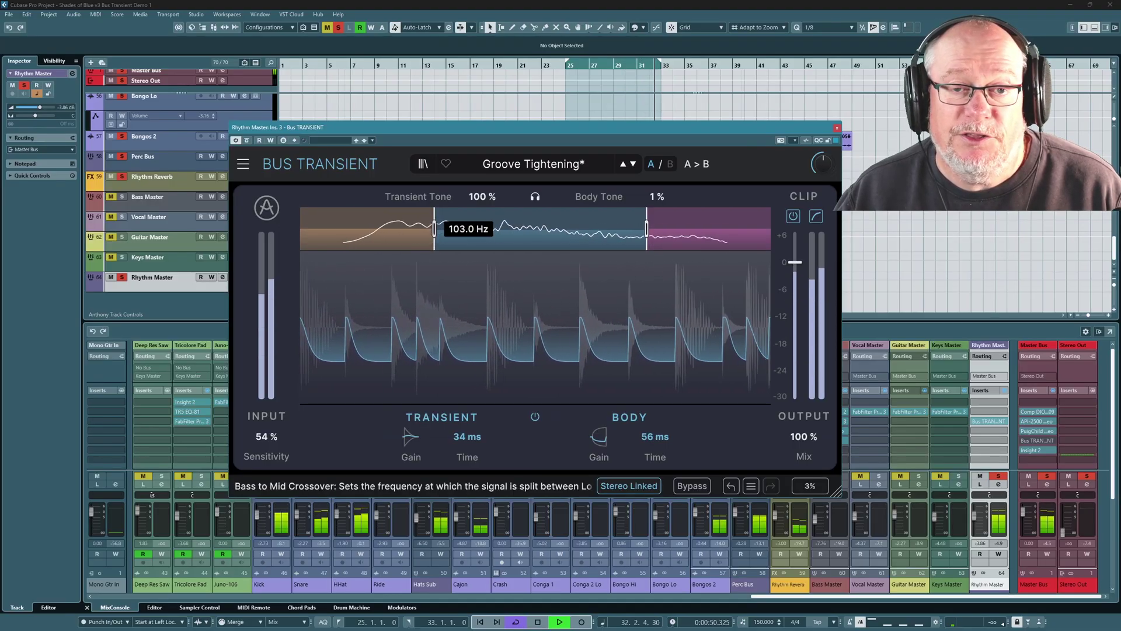
mouse_move(648, 225)
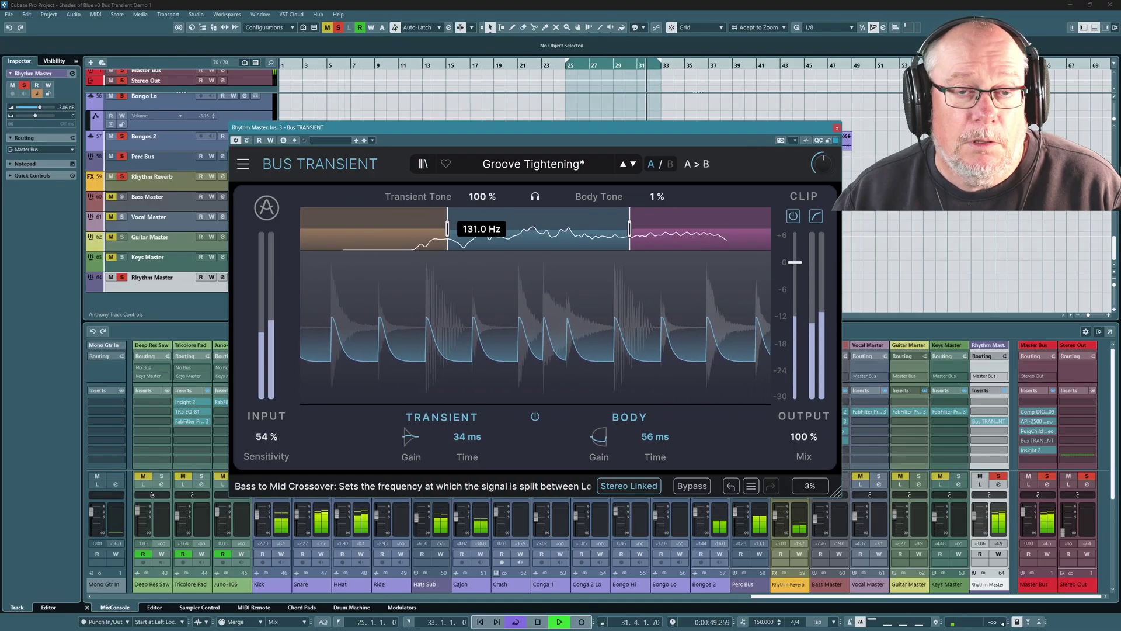
Step: Raise the Stereo Out fader back up to -16.5 dB
mouse_move(390, 226)
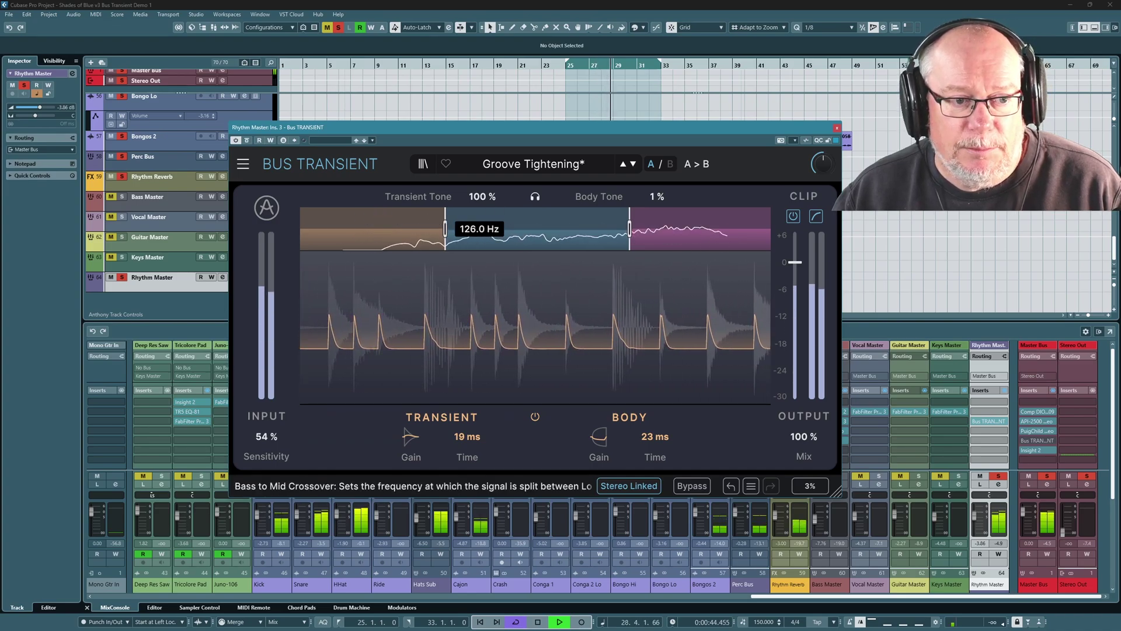
mouse_move(608, 234)
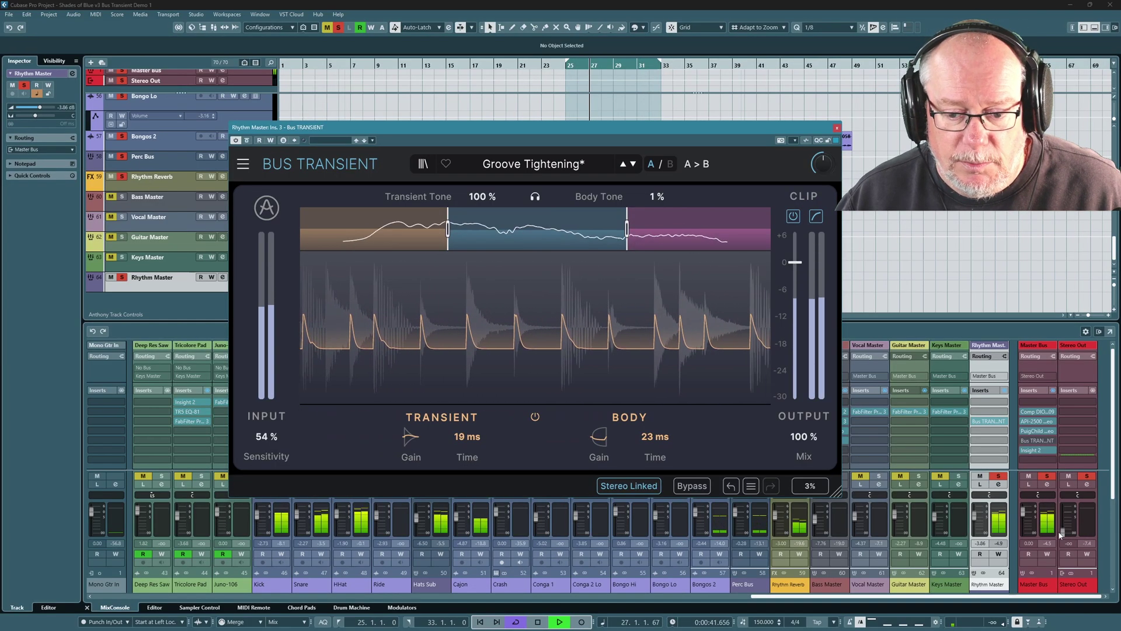
left_click_drag(1060, 534, 1074, 528)
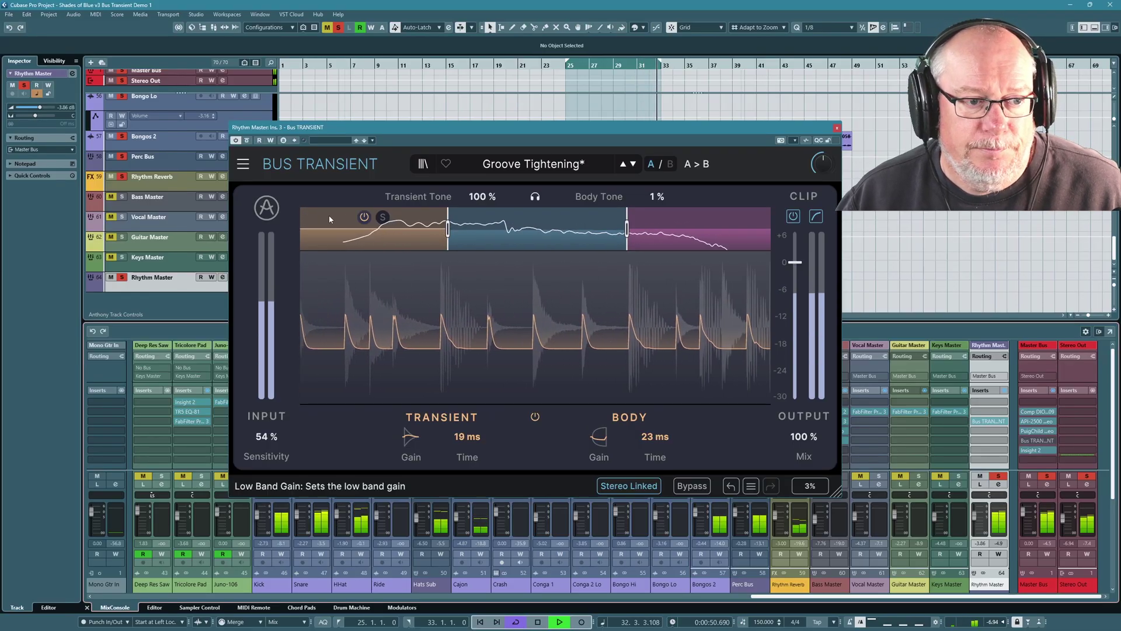
Step: Solo the low band and compare its transient shaping switched off and back on
left_click(382, 218)
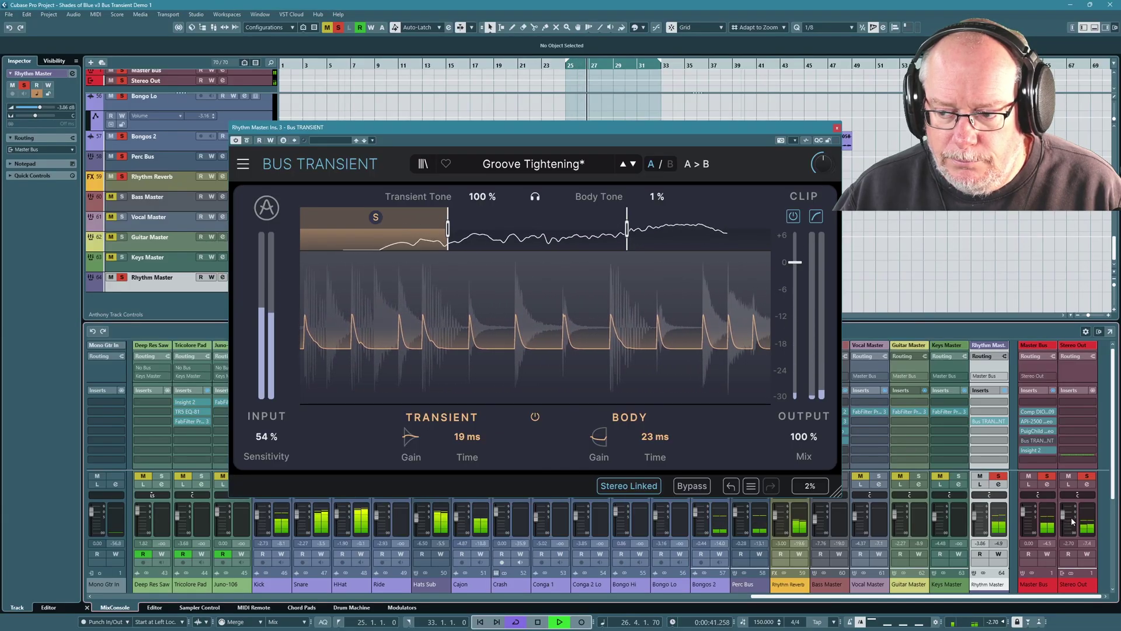
left_click(535, 418)
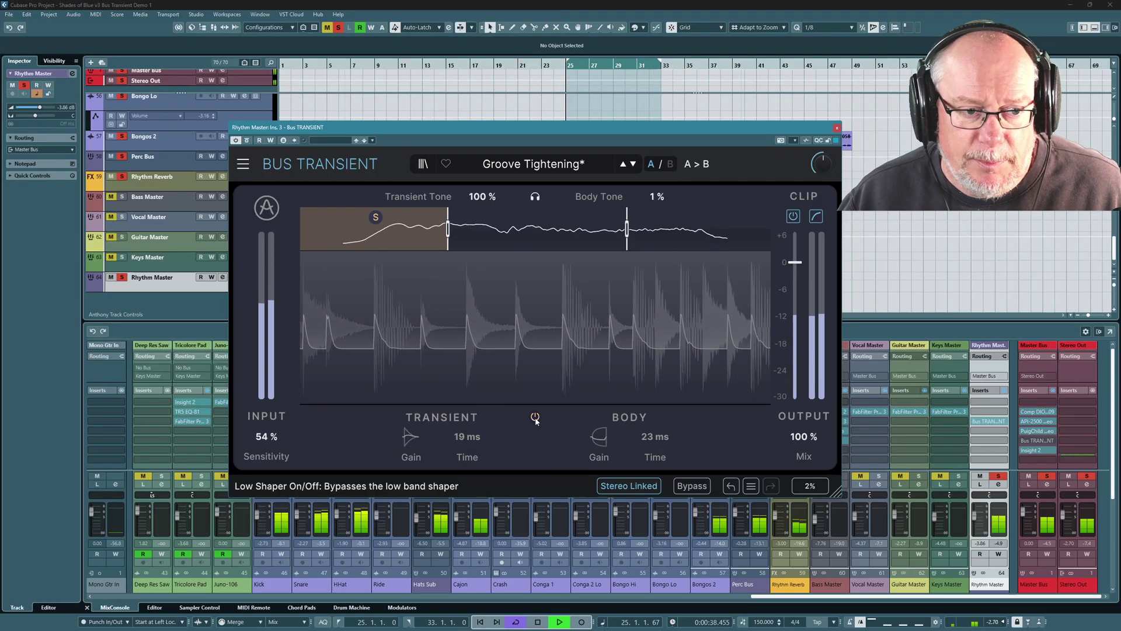
left_click(534, 417)
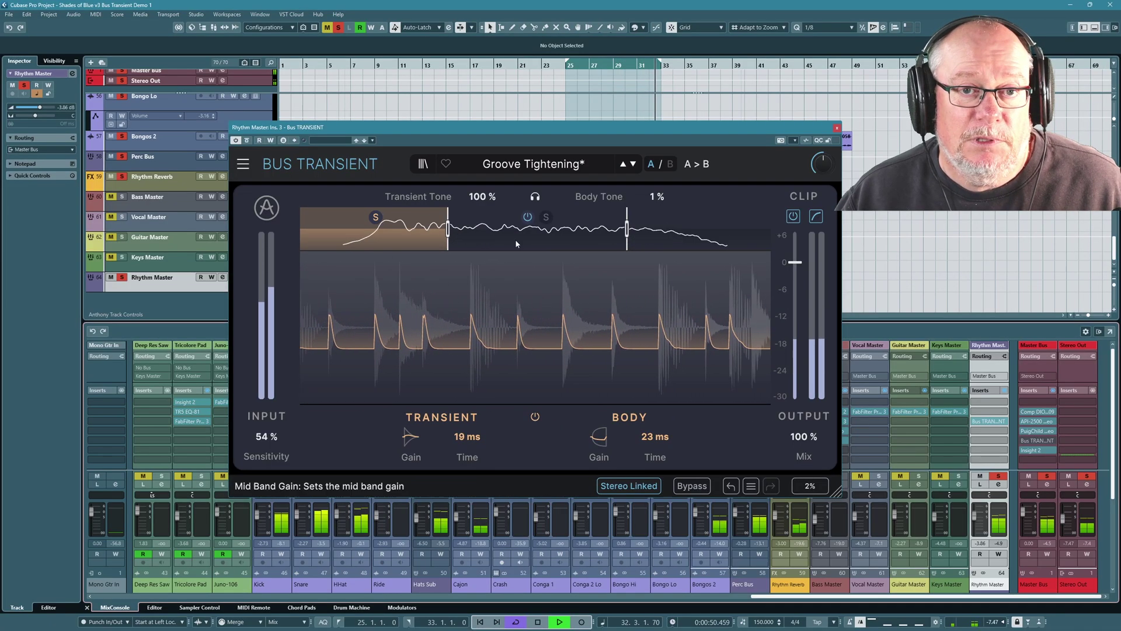
left_click(546, 218)
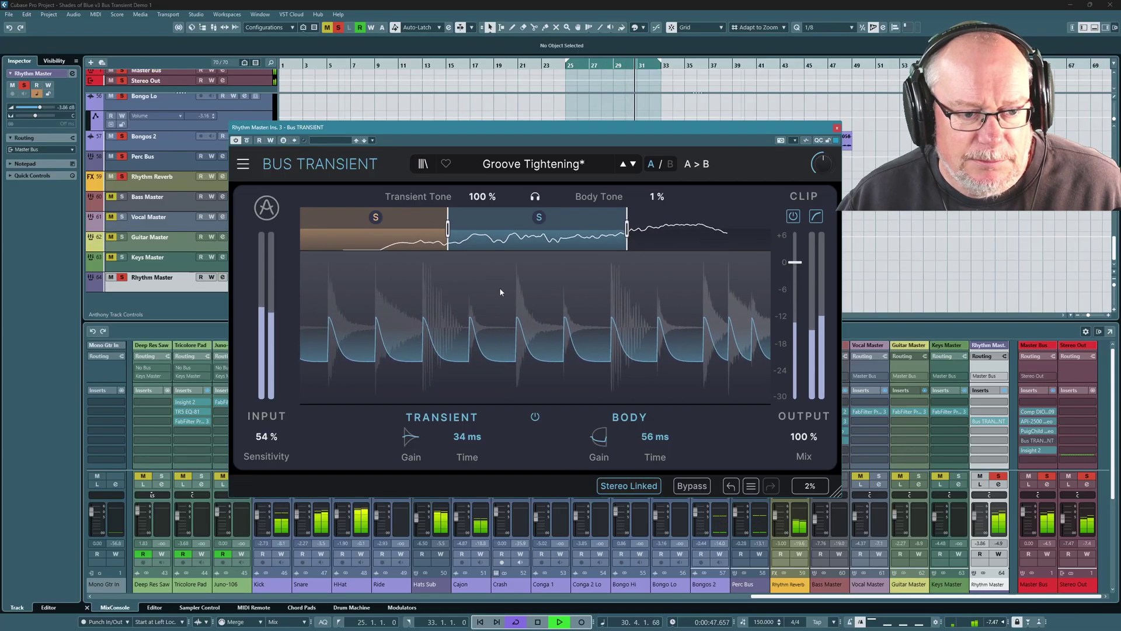
left_click(382, 216)
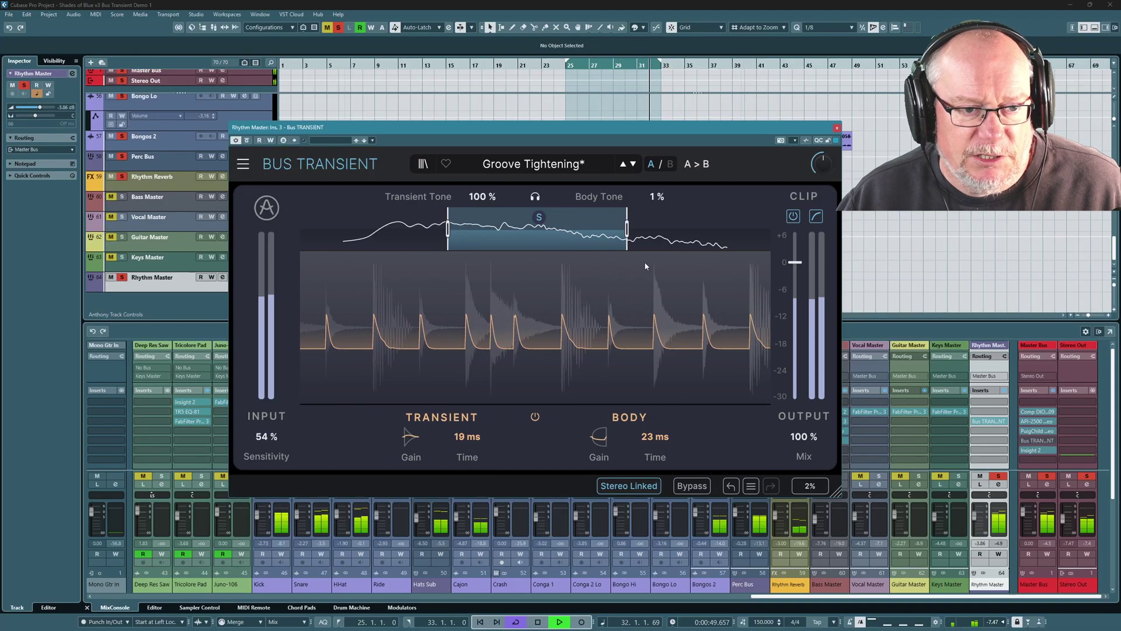
left_click(541, 240)
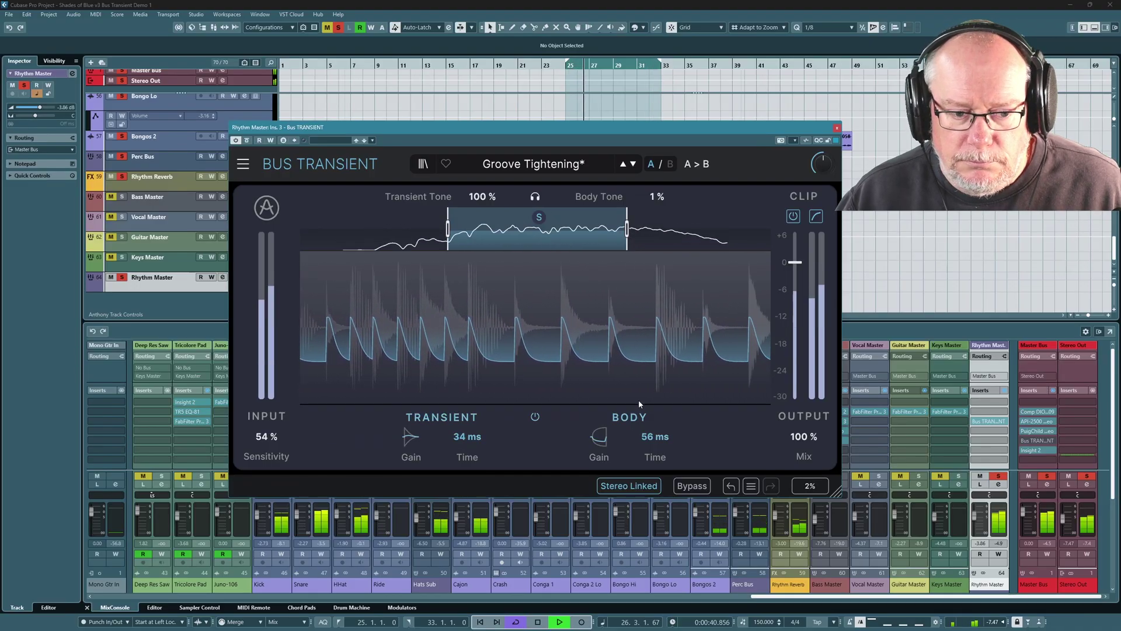
left_click(535, 418)
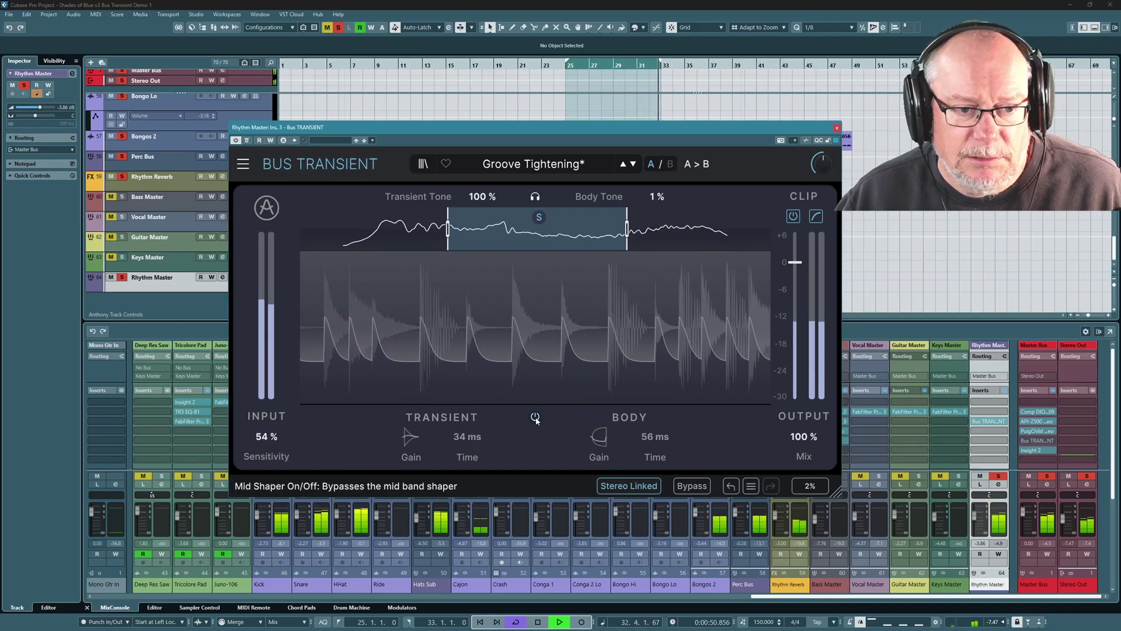
left_click(536, 417)
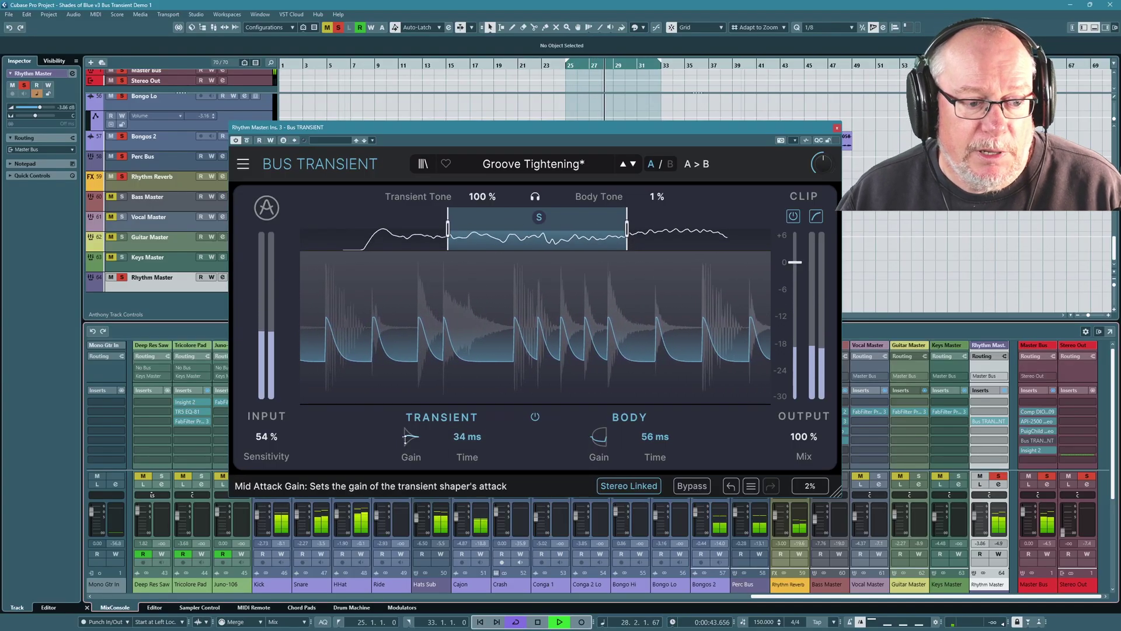
Step: Set the mid band body gain to -3.2 dB, then to -9.4 dB, and solo the low band
mouse_move(405, 438)
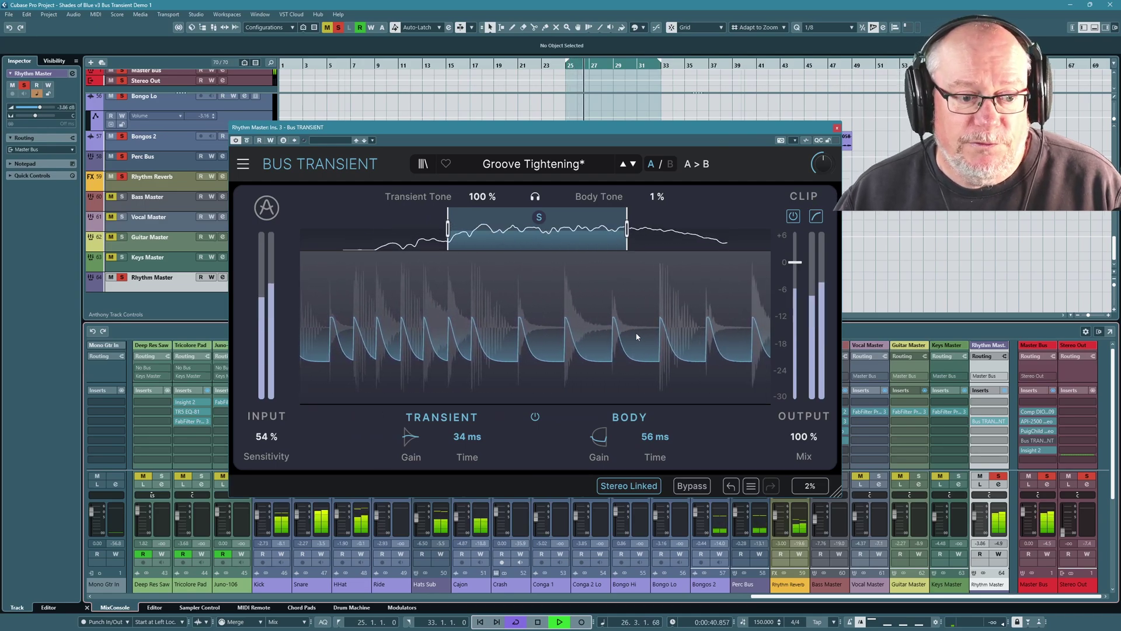
mouse_move(600, 438)
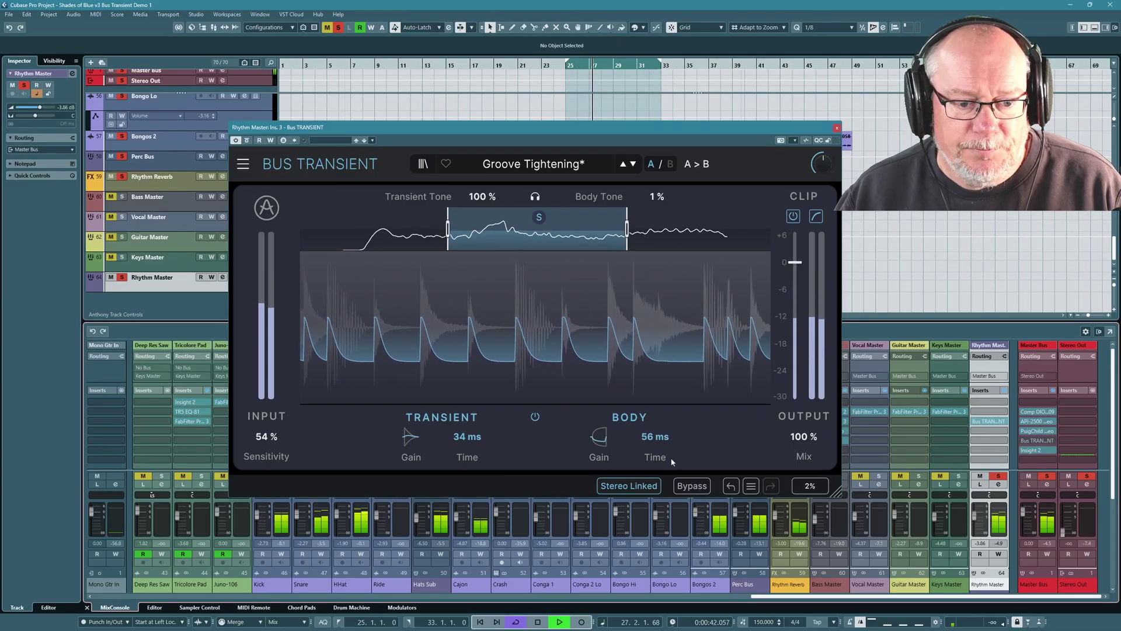
mouse_move(593, 441)
left_mouse_down()
mouse_move(592, 461)
mouse_move(593, 444)
left_mouse_up()
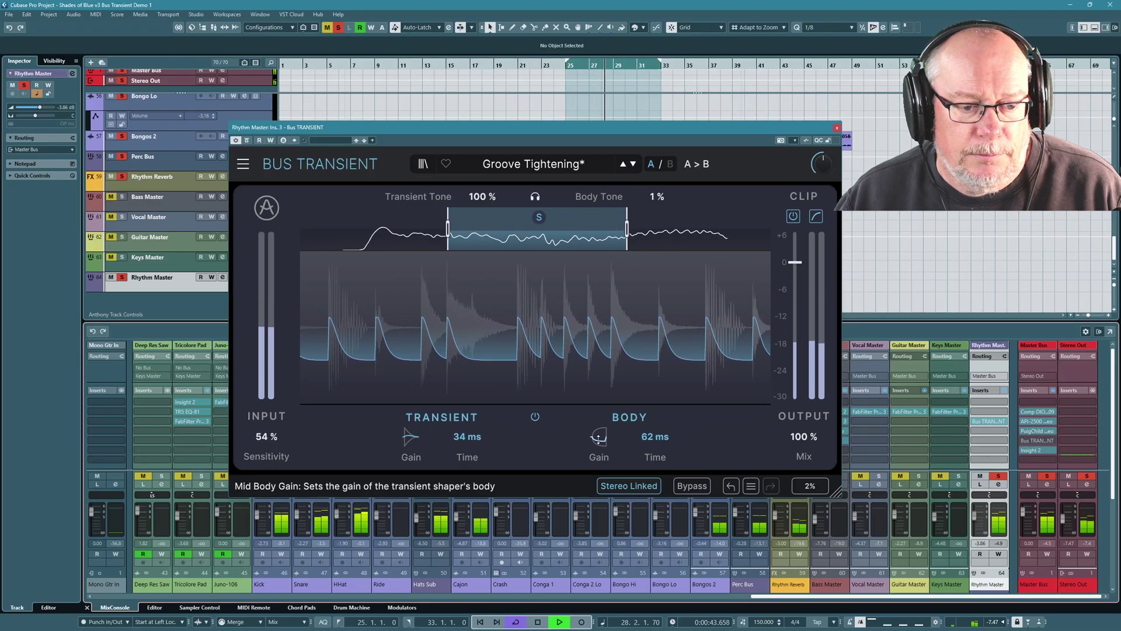
left_click_drag(598, 438, 598, 439)
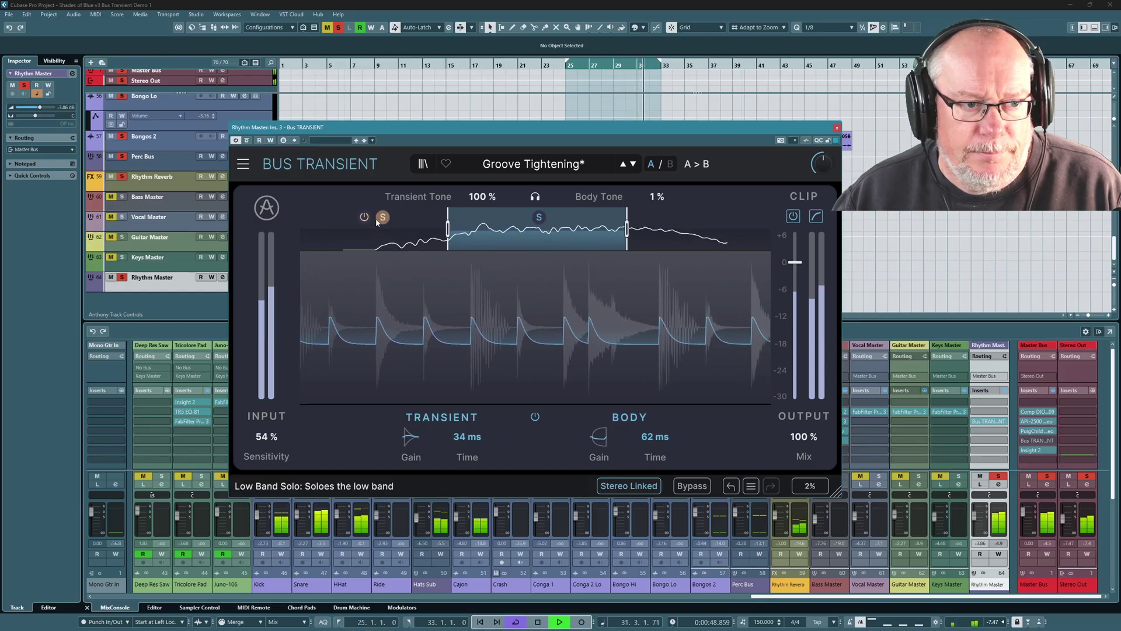
left_click(381, 220)
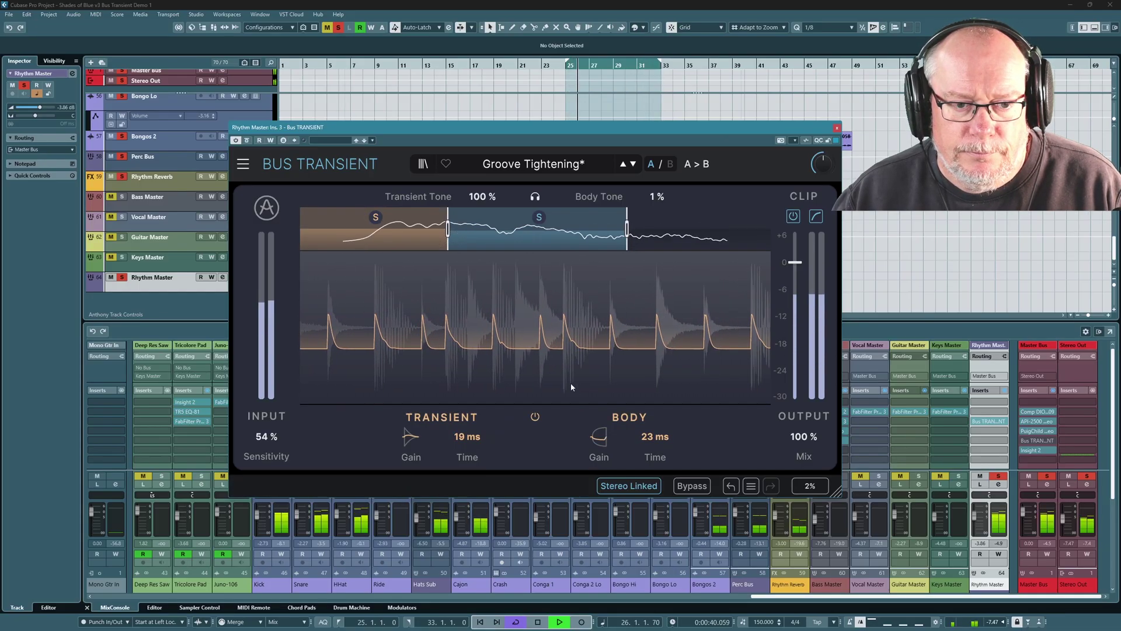
Step: Solo the high band and compare its shaper switched off and back on
mouse_move(702, 243)
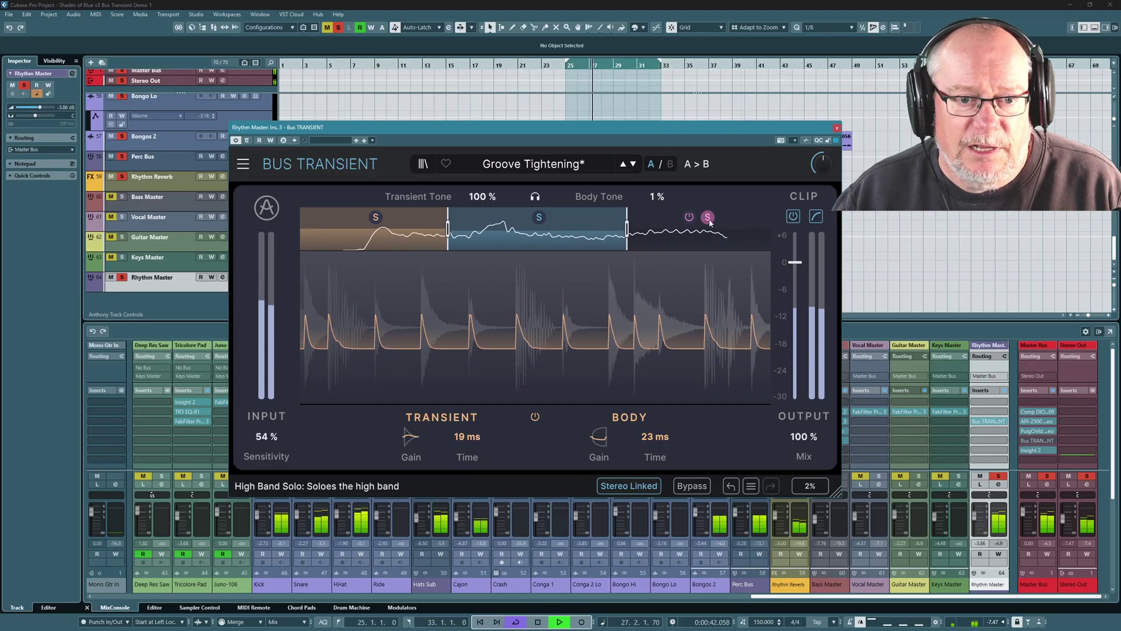
left_click(707, 219)
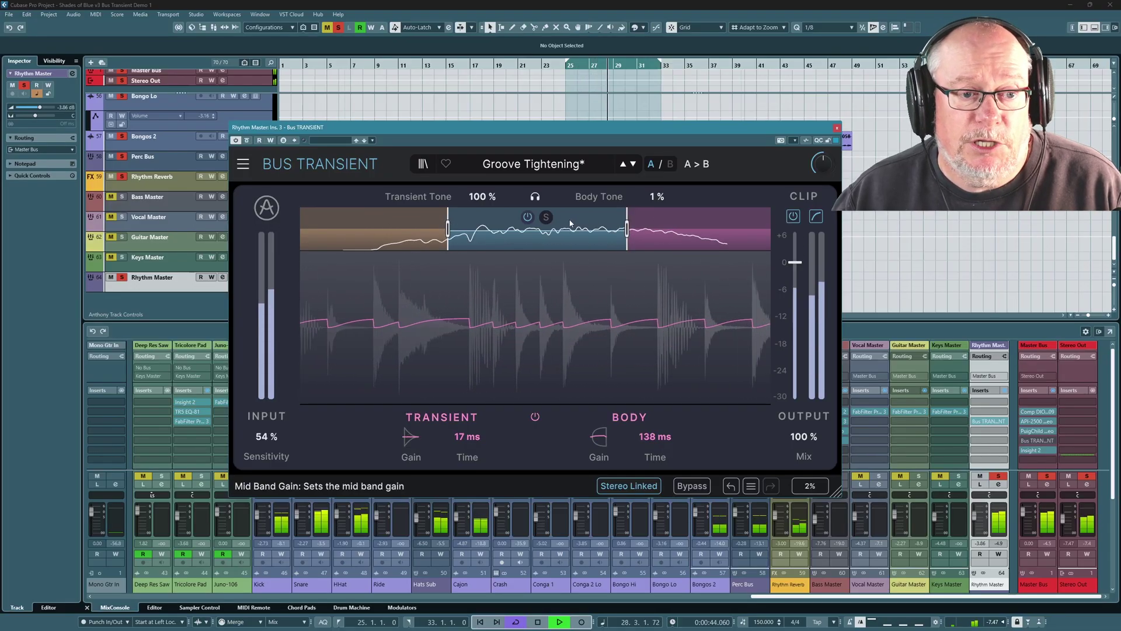
left_click(546, 219)
left_click(701, 218)
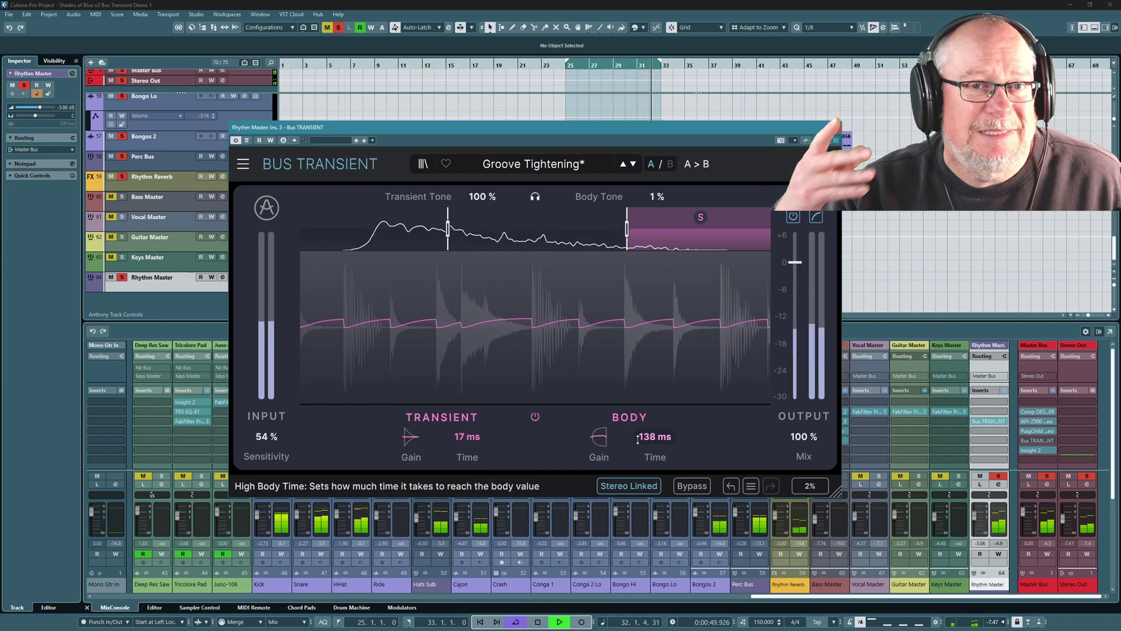
left_click(535, 416)
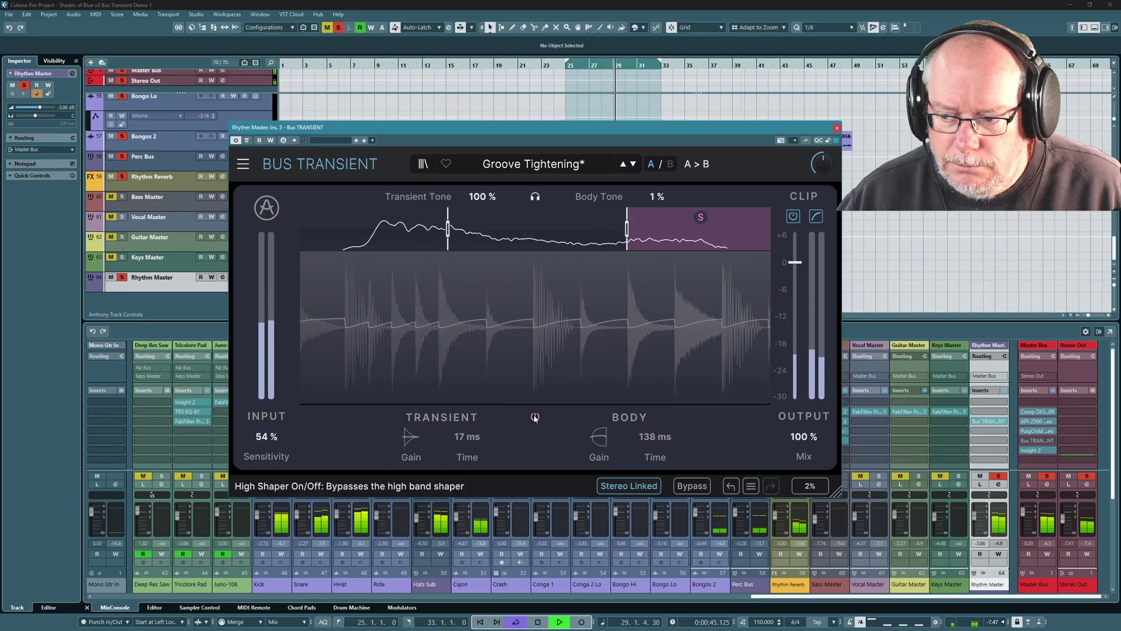
left_click(535, 416)
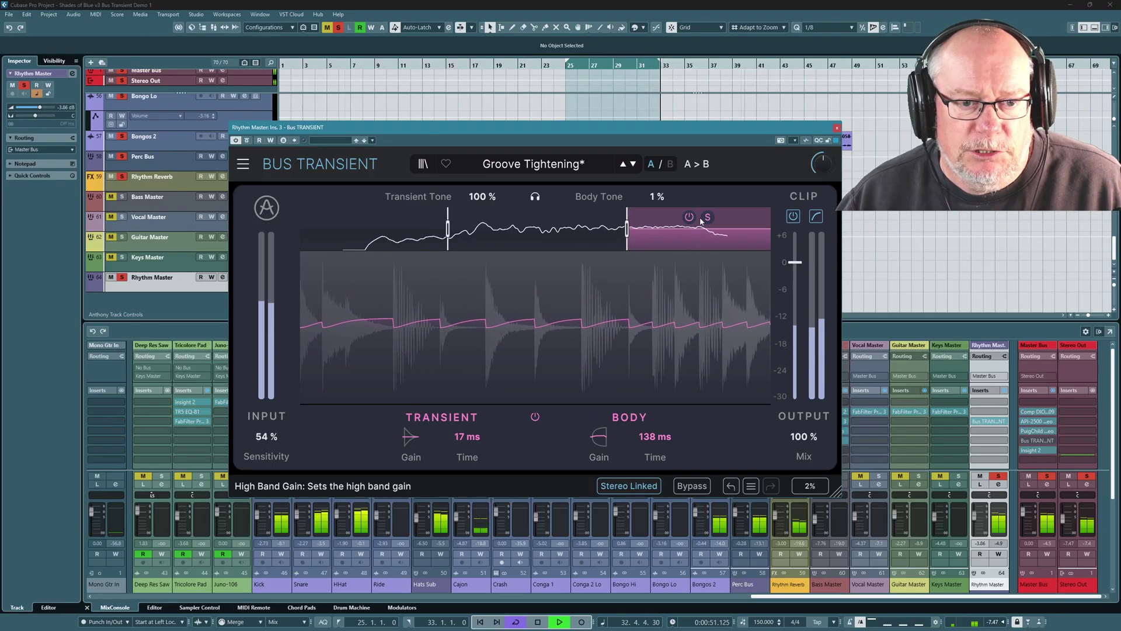
Step: Release the high band solo and select the mid band's settings
left_click(707, 218)
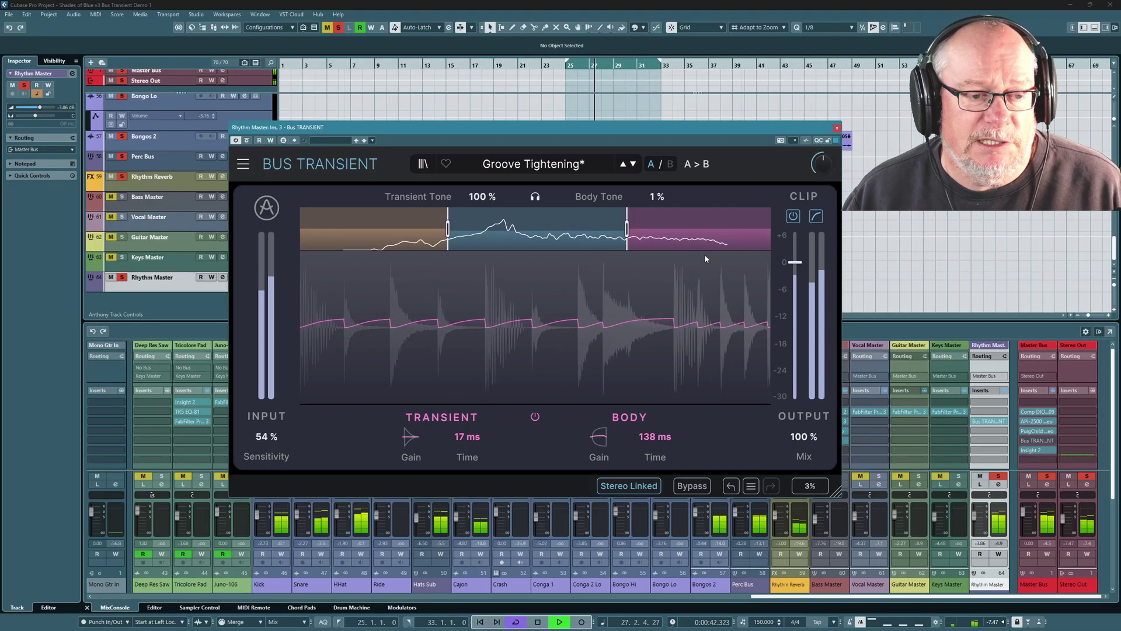
left_click(534, 248)
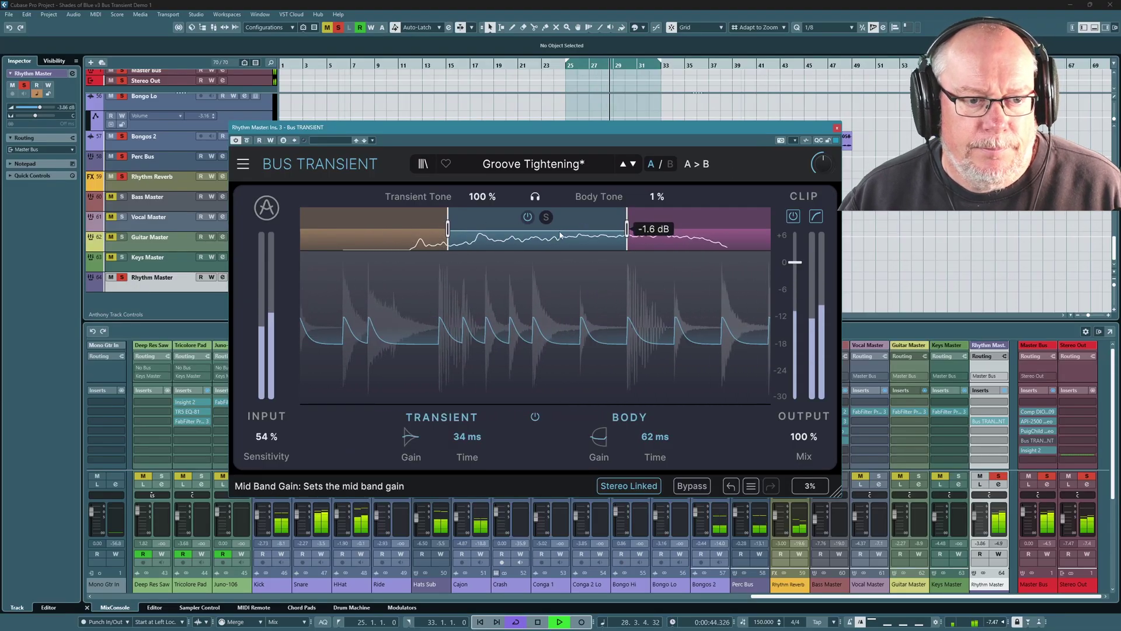
mouse_move(569, 236)
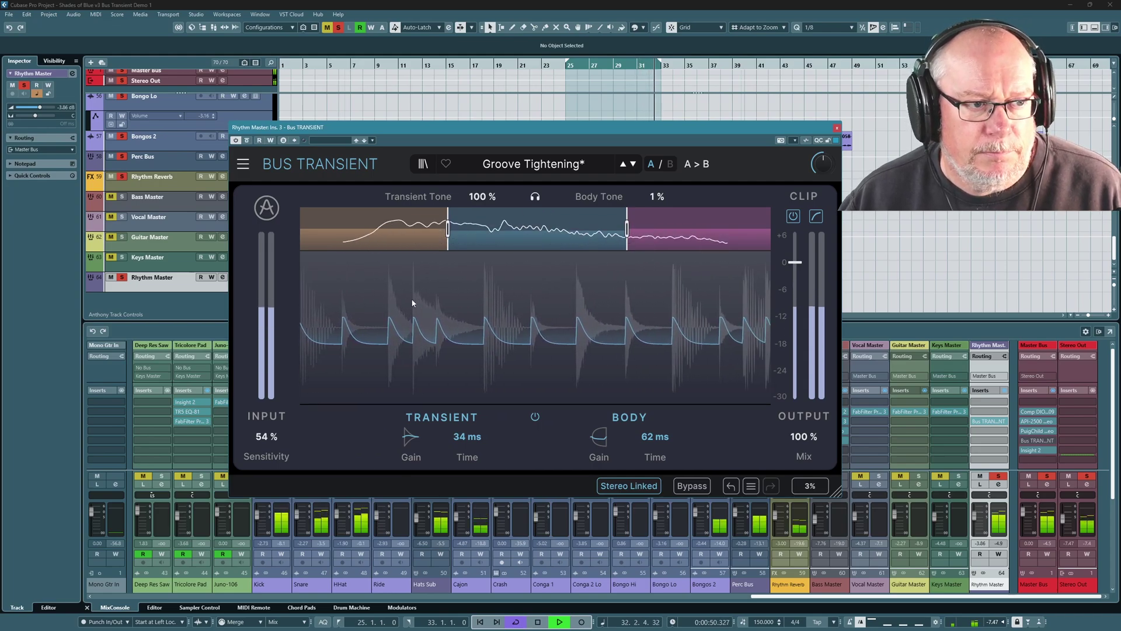
Step: Bypass Bus Transient briefly to compare, then switch it back on
left_click(247, 140)
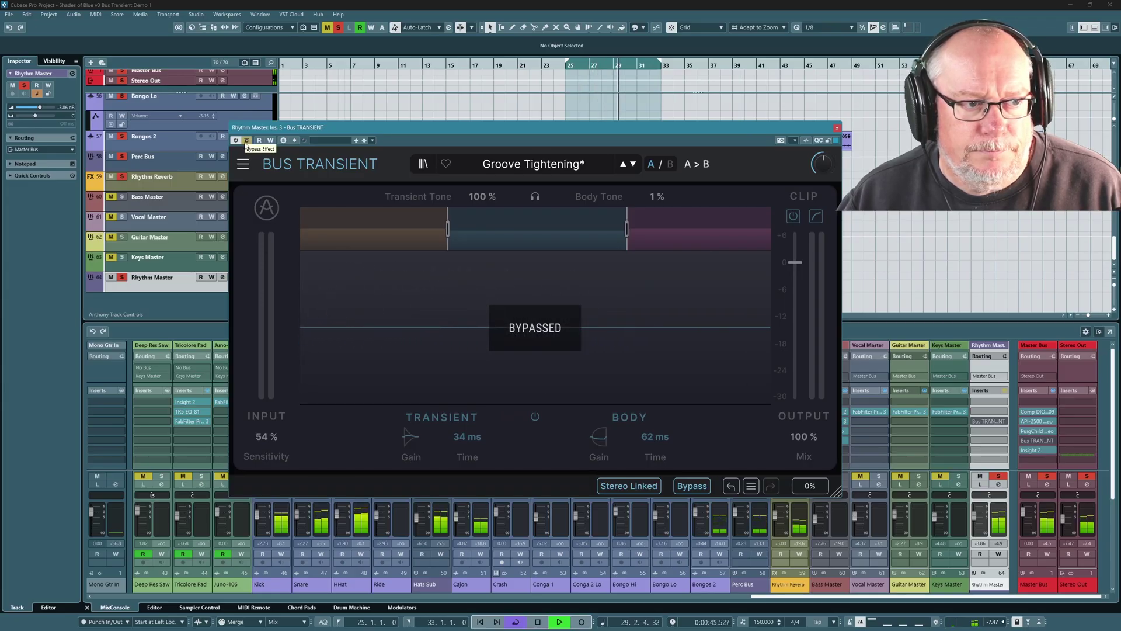
left_click(246, 141)
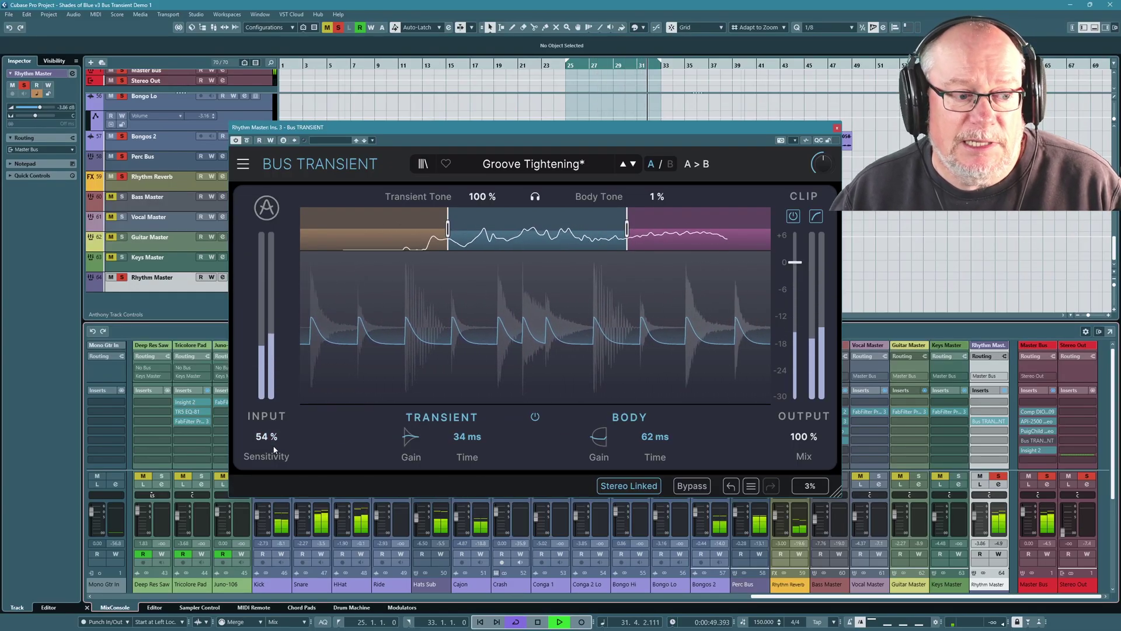
left_click_drag(268, 451, 267, 412)
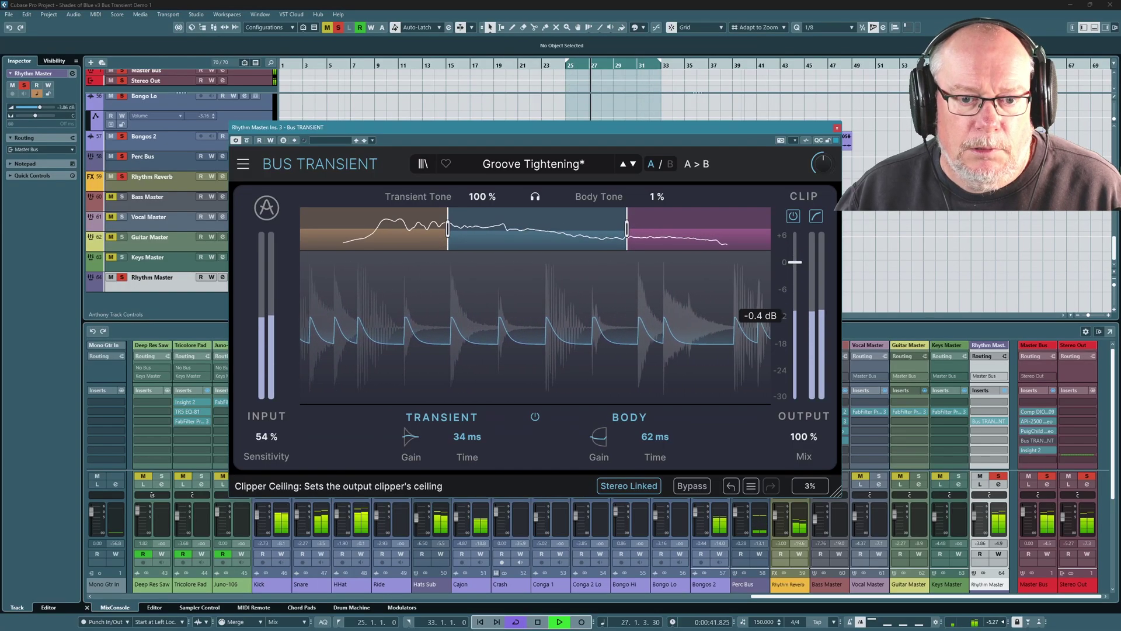
left_click_drag(795, 262, 795, 297)
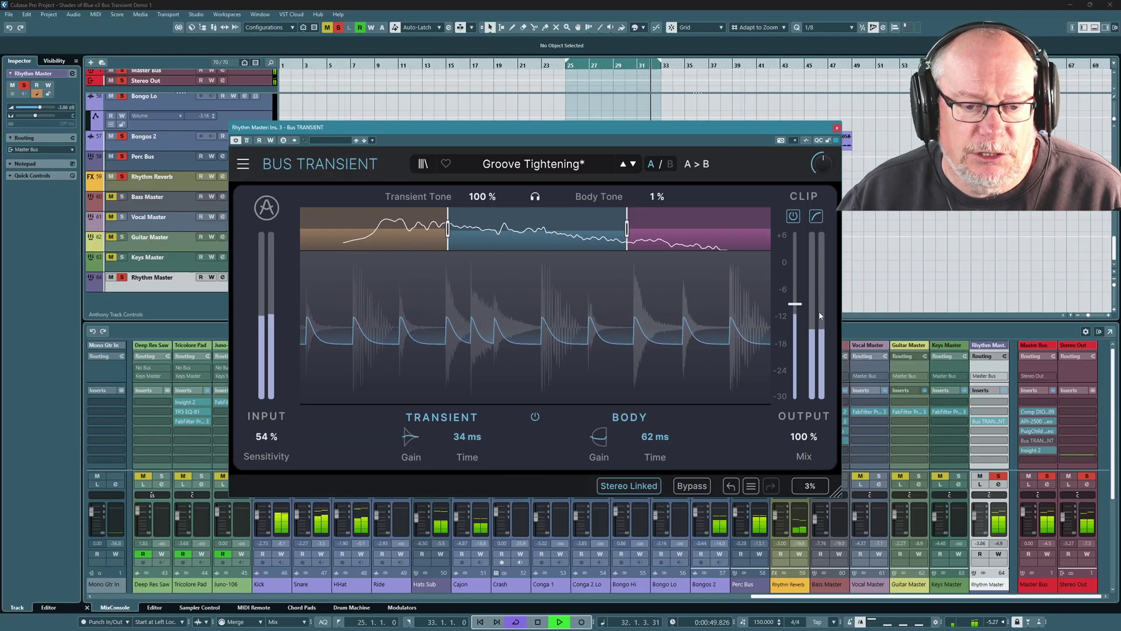
left_click_drag(795, 303, 795, 346)
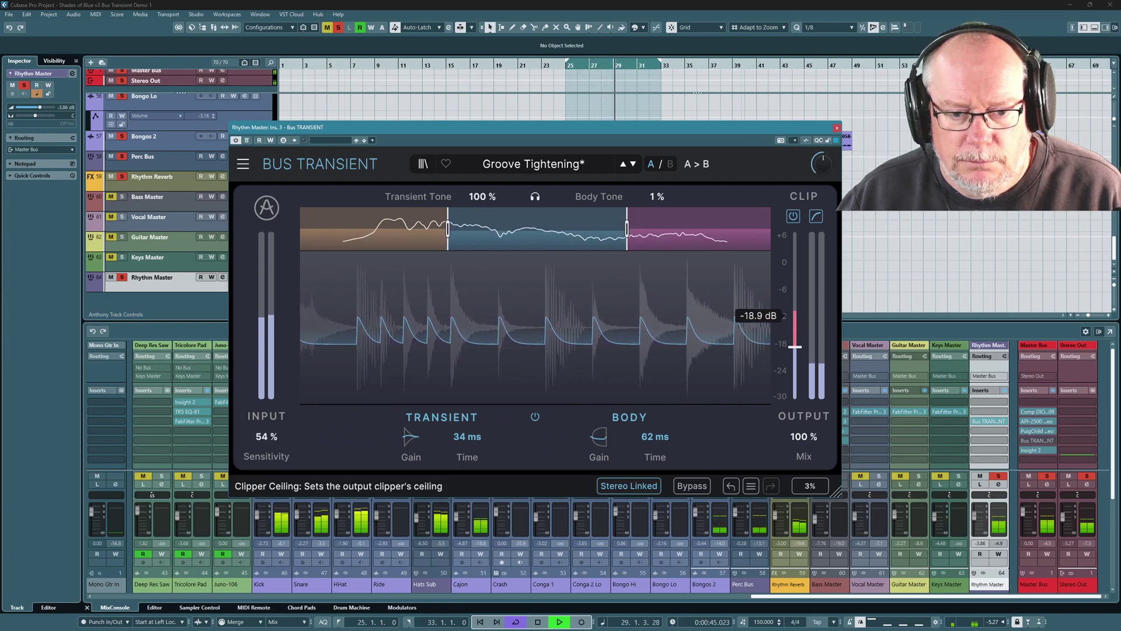
left_click_drag(795, 347, 795, 397)
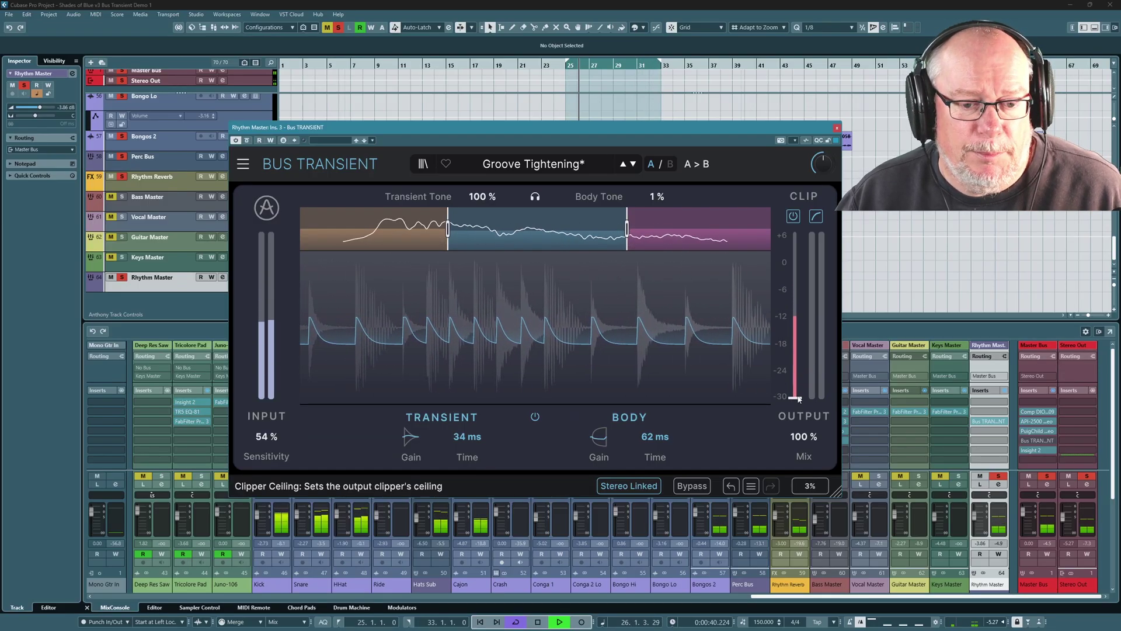
left_click_drag(797, 401, 795, 264)
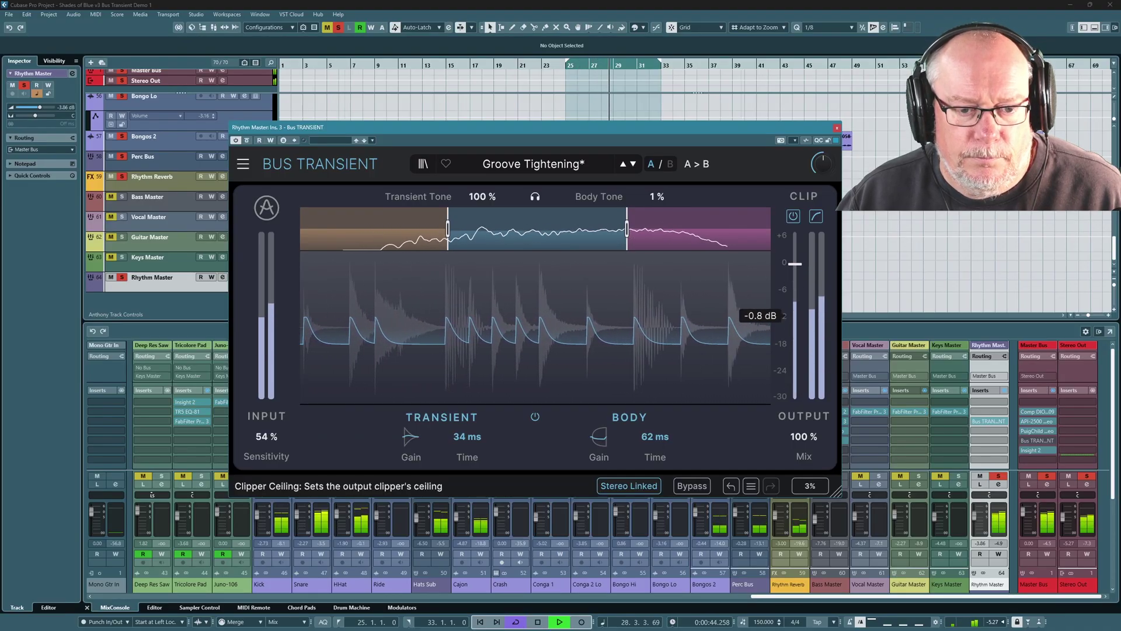
Step: Stop playback and open the Bus Transient insert on the Guitar Melody channel
left_click(537, 622)
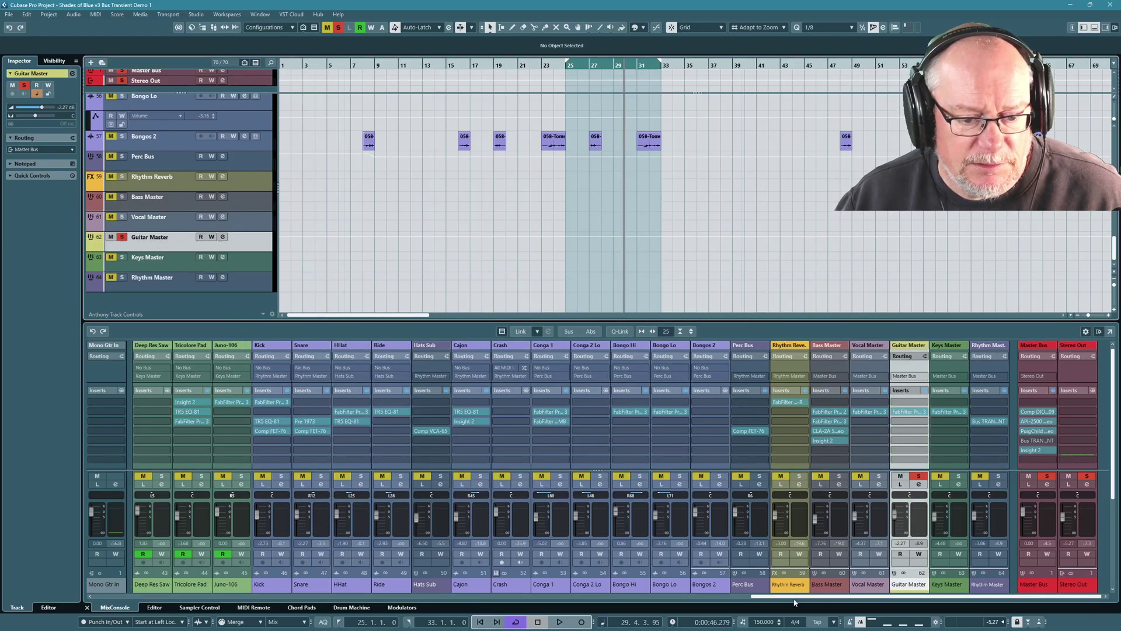
left_click_drag(798, 596, 767, 596)
scroll(725, 521, "left", 10)
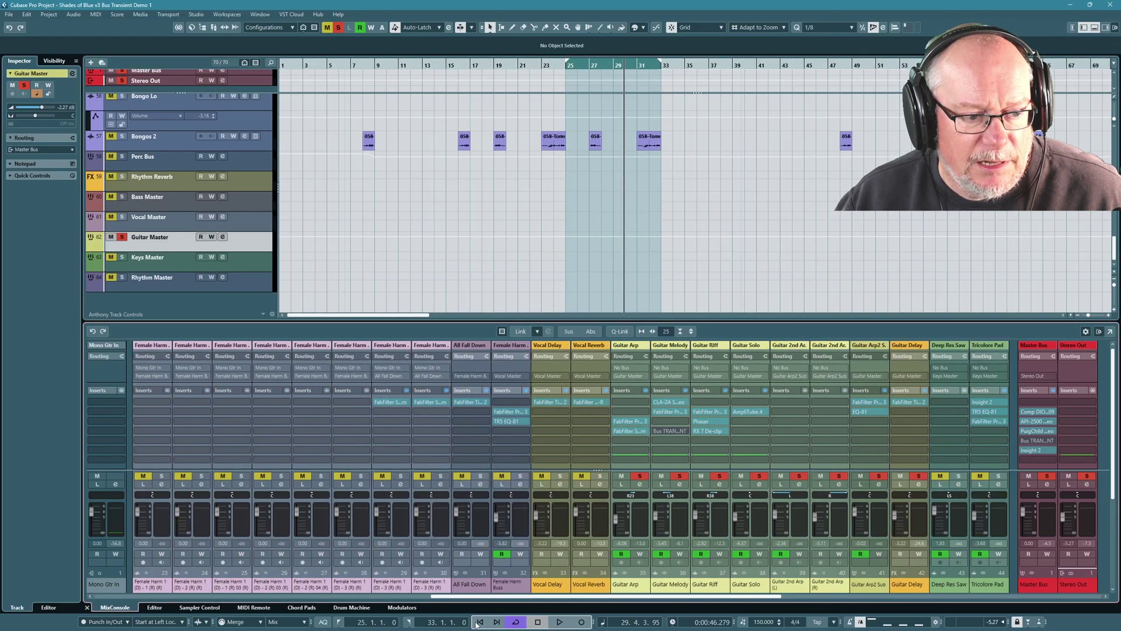
left_click(677, 431)
scroll(200, 239, "up", 10)
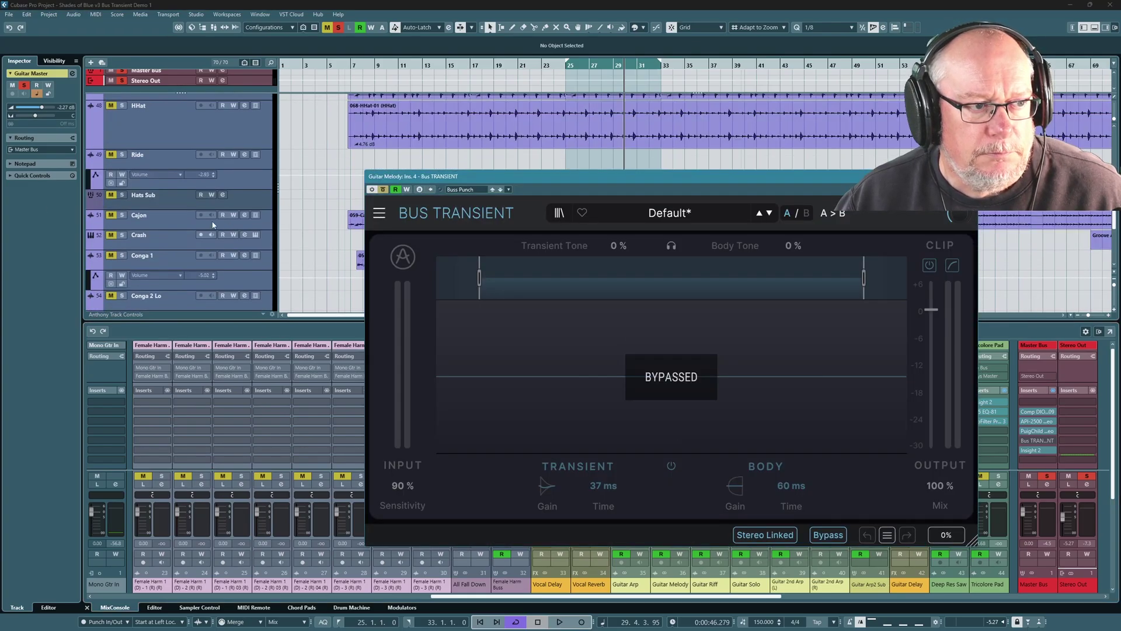
scroll(200, 239, "up", 5)
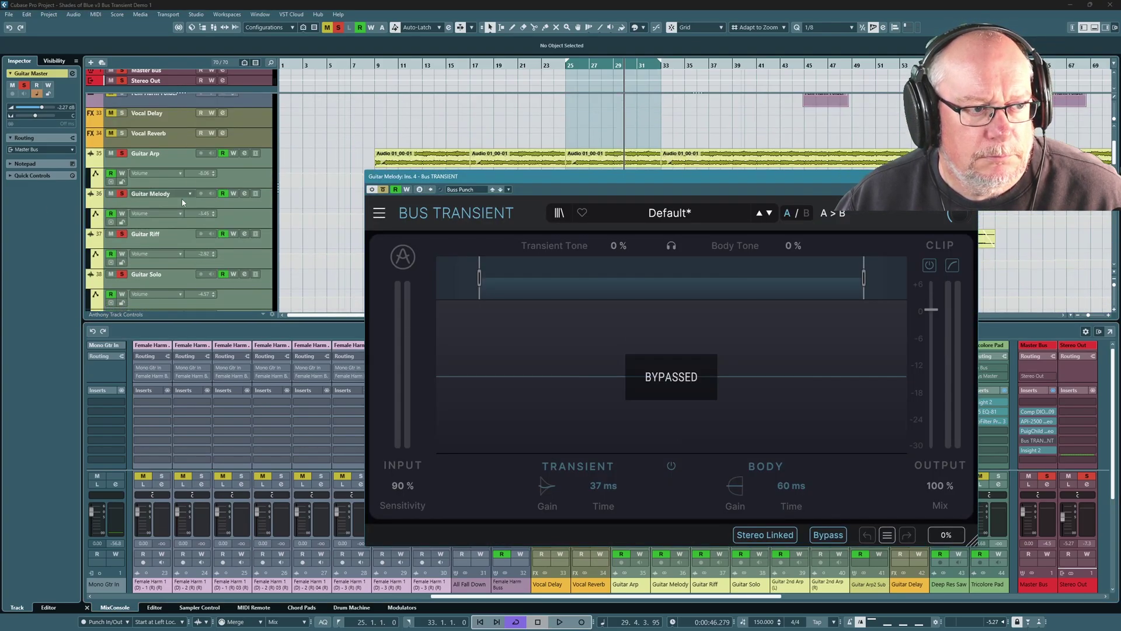
Step: Select the Guitar Melody track, play it from bar 25 with Bus Transient bypassed, then stop
left_click(182, 204)
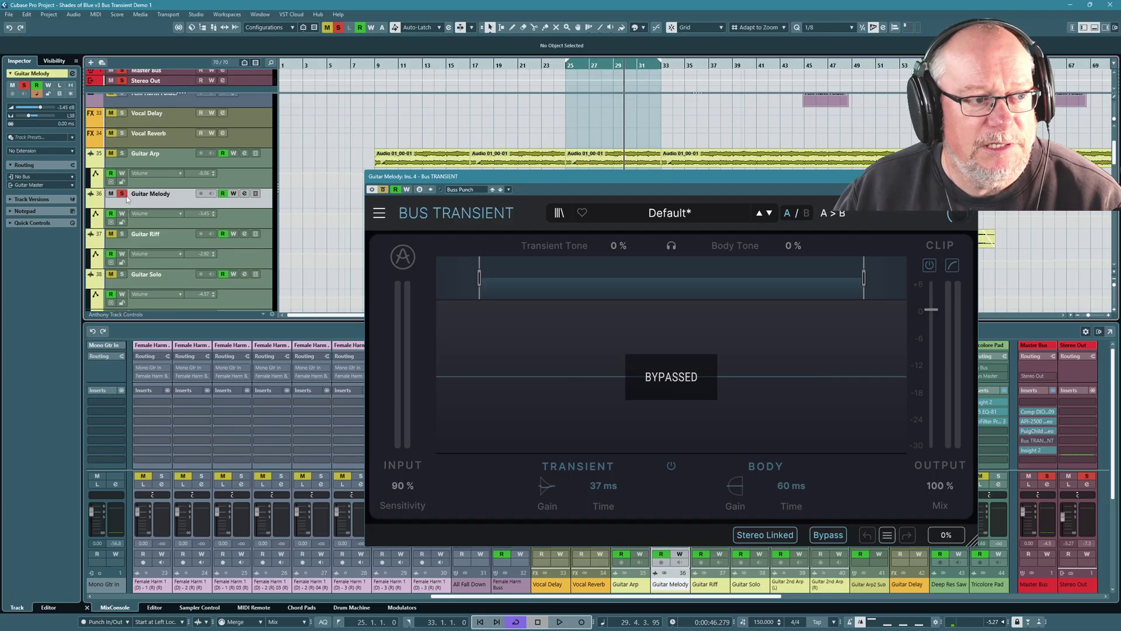
key("space")
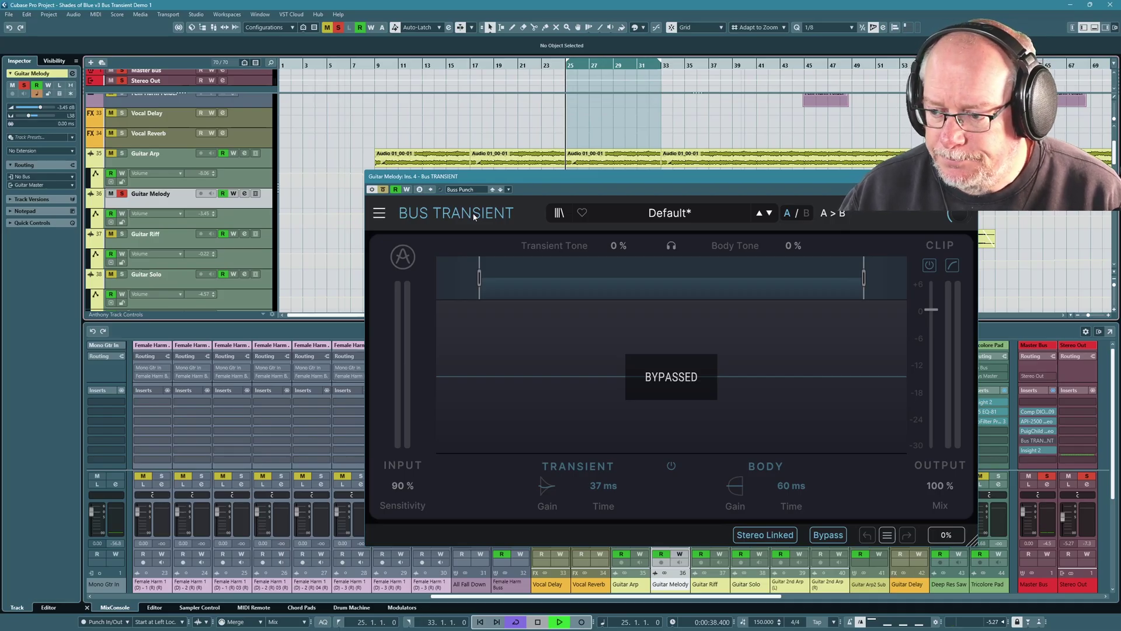
key("space")
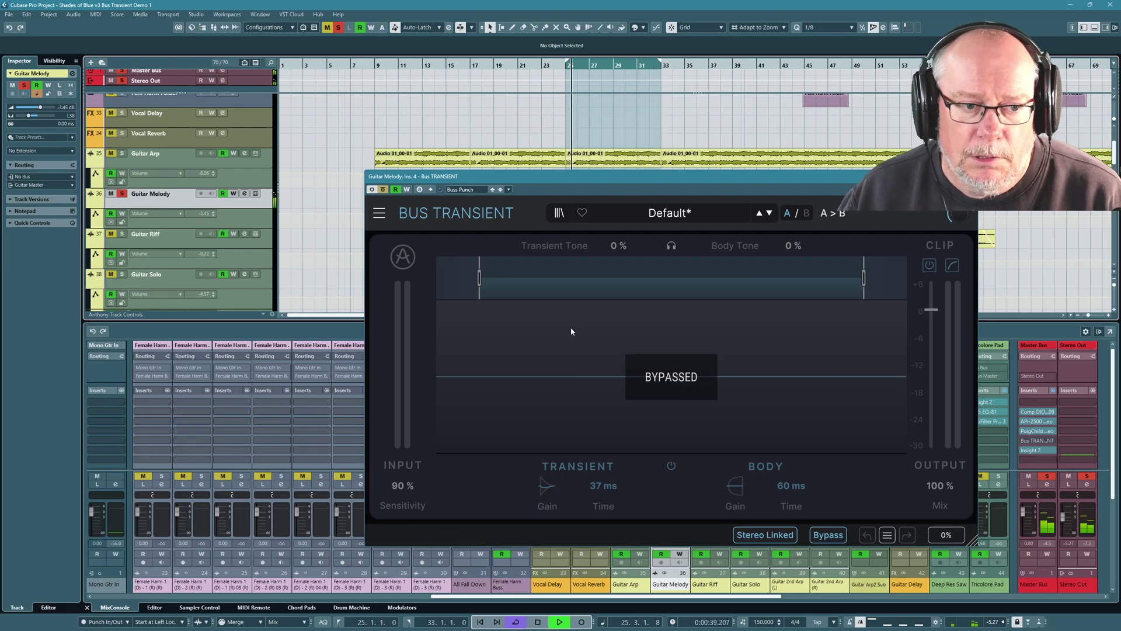
key("space")
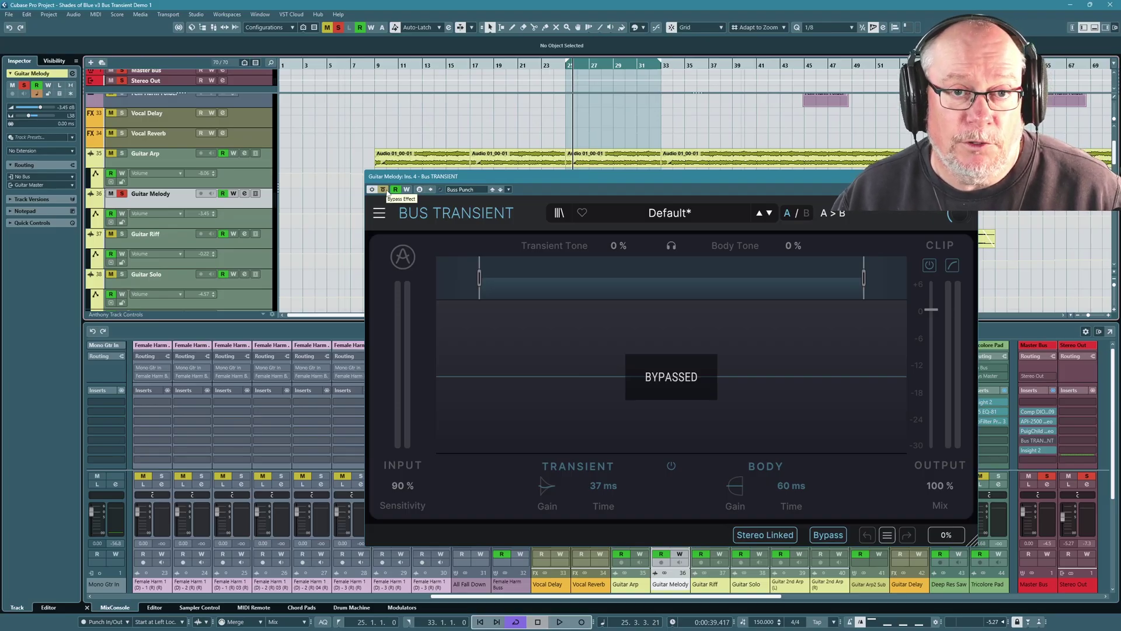
Step: Switch Bus Transient on, bypass it again, and restart the guitar from bar 25
left_click(384, 190)
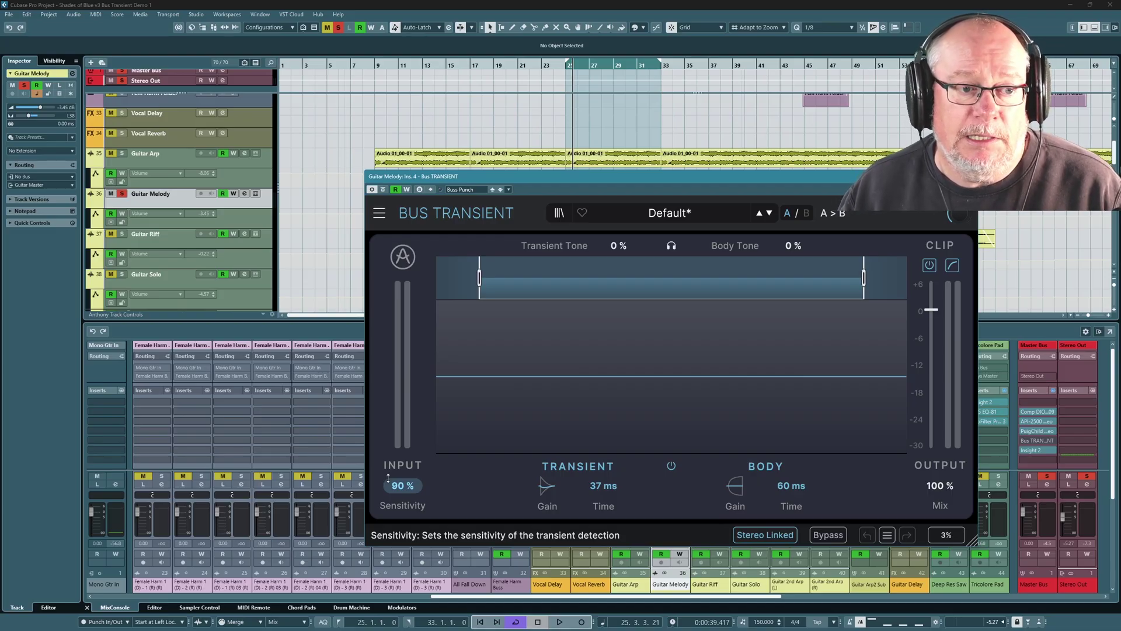
left_click(383, 193)
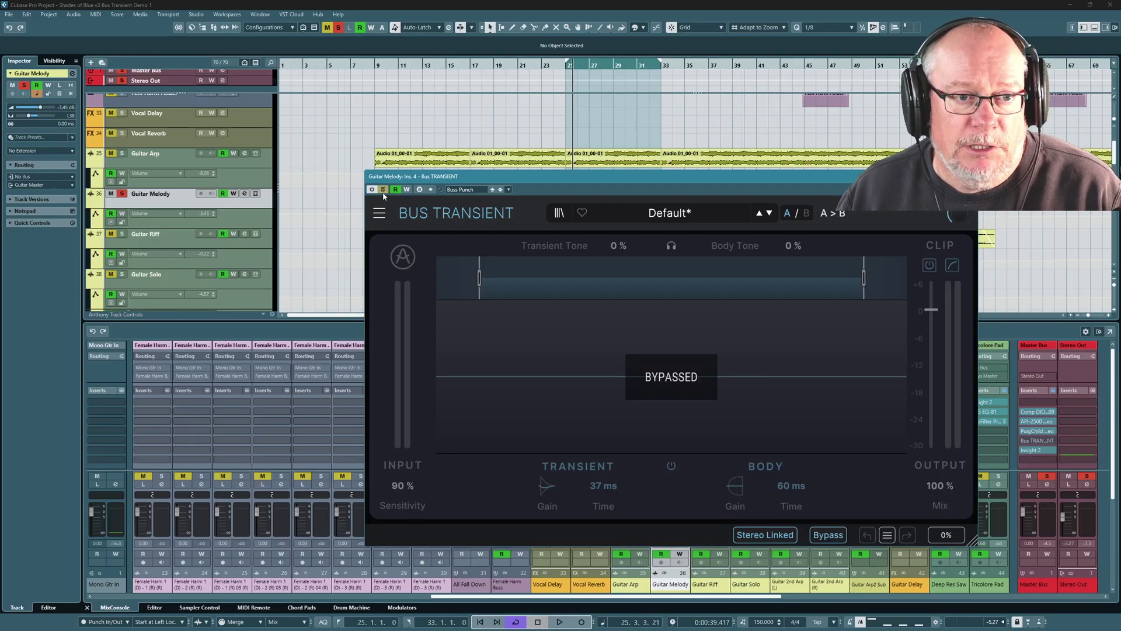
key("space")
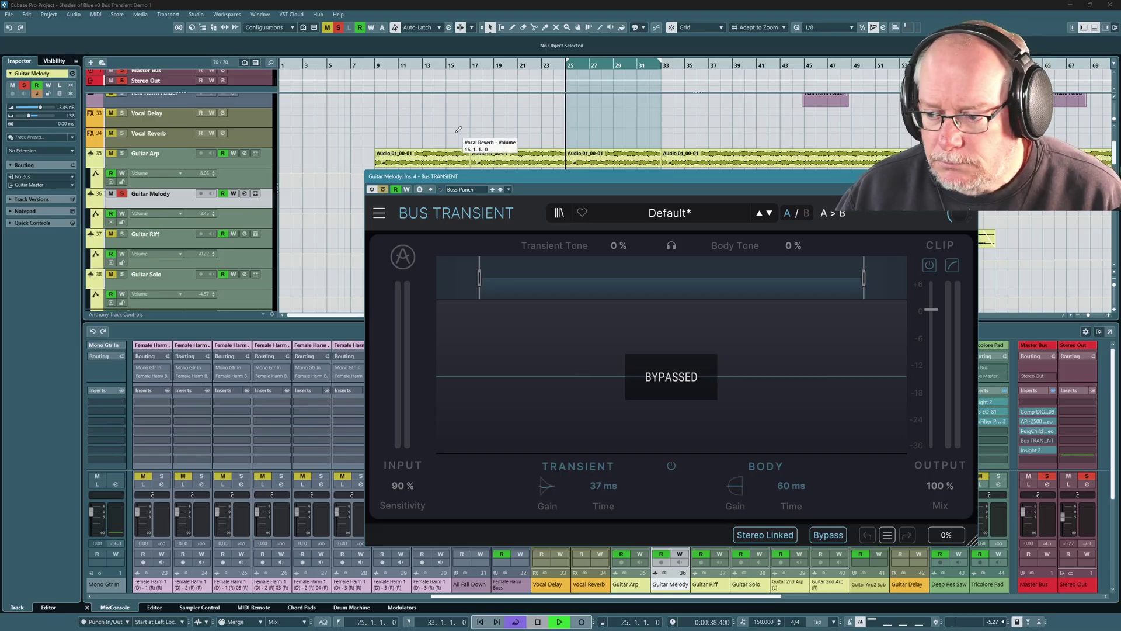
key("space")
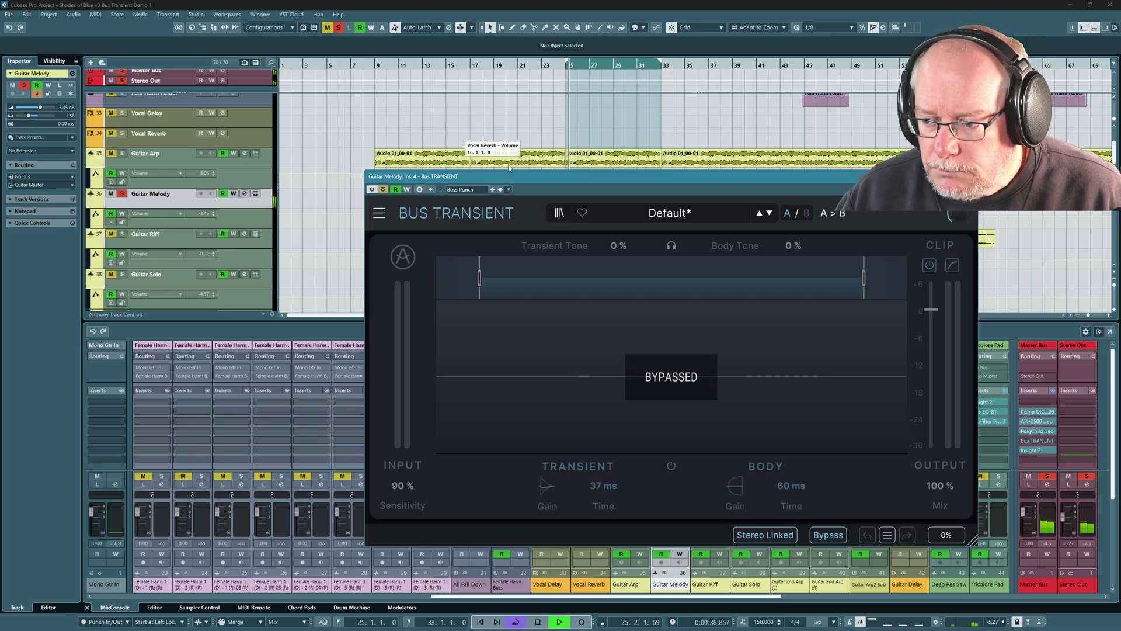
Step: A/B the guitar's Bus Transient across two playback passes, leaving it active and playback stopped
left_click(383, 190)
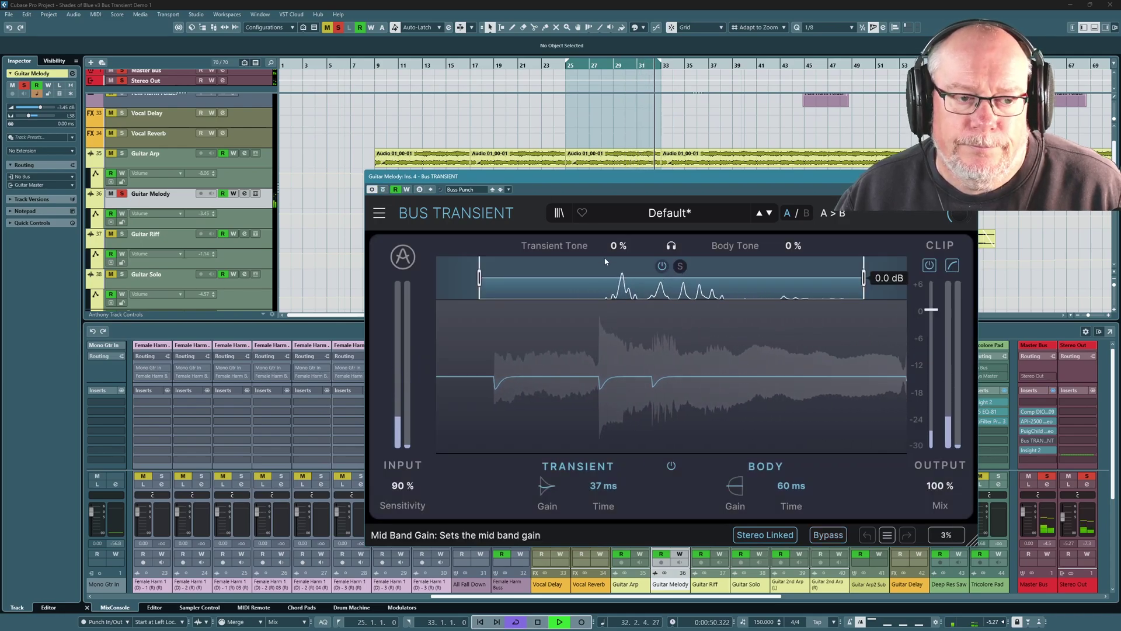
left_click(539, 622)
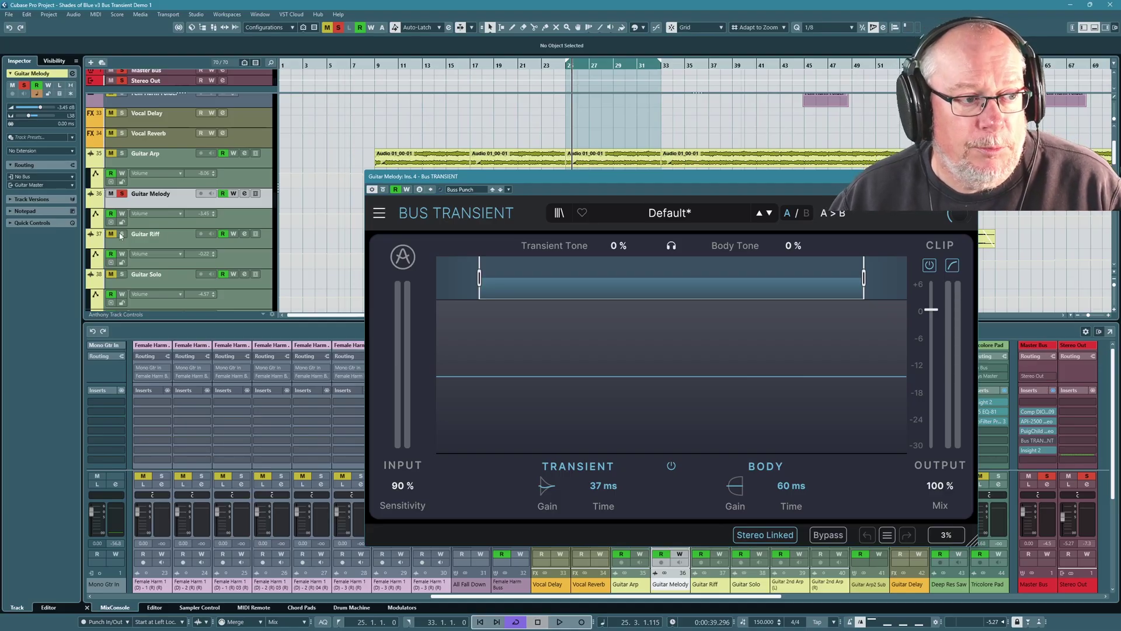
key("s")
key("space")
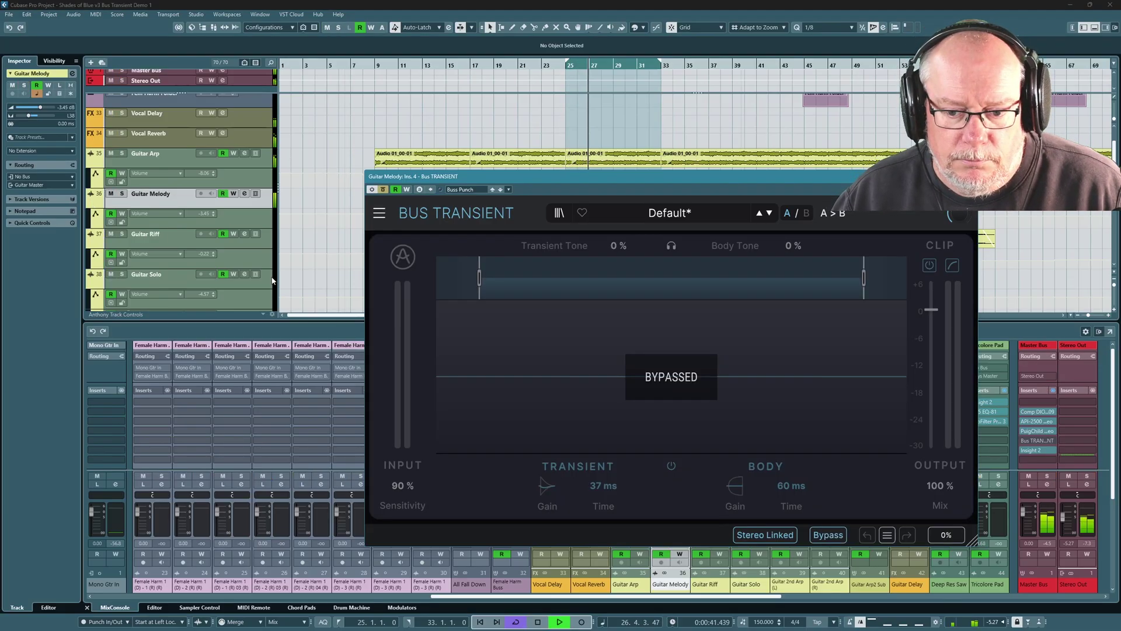
left_click(383, 189)
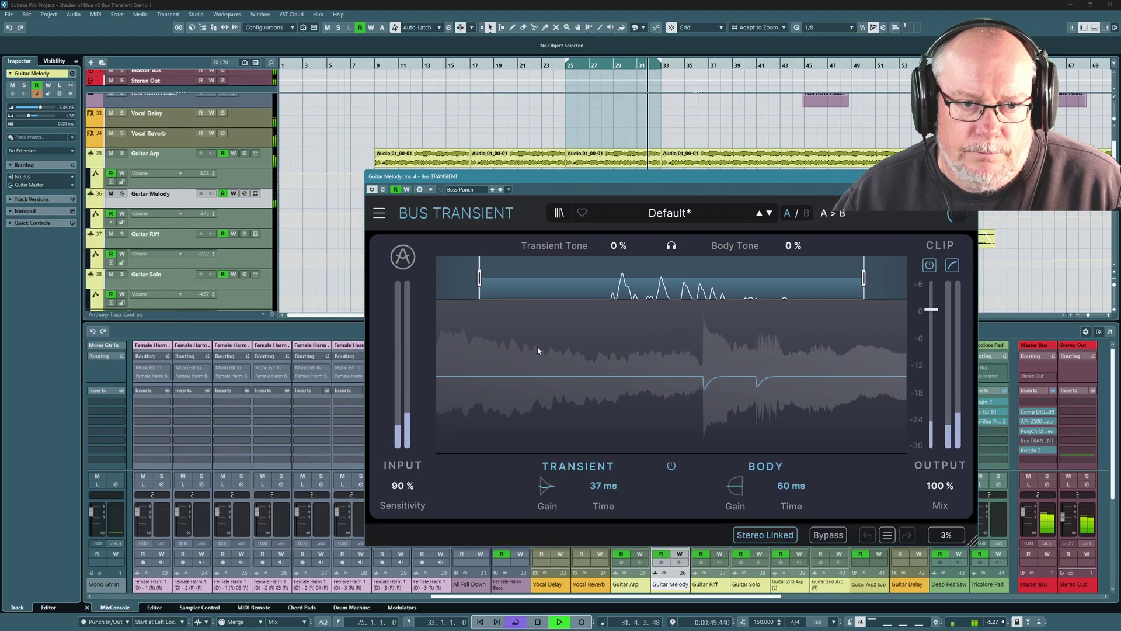
left_click(538, 622)
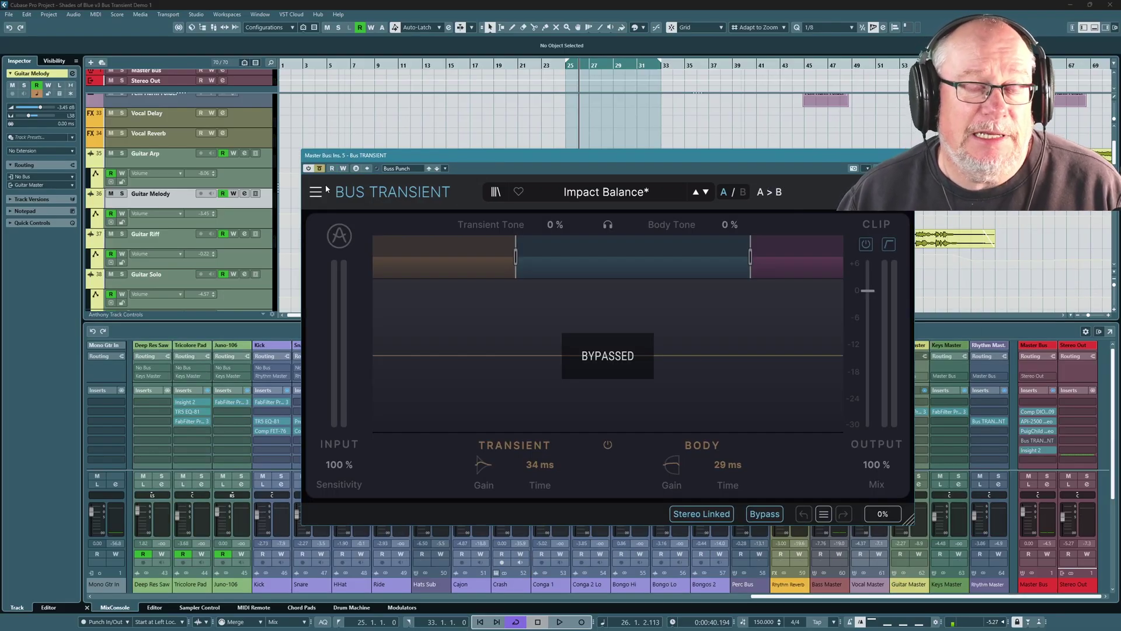
Step: Play the loop from bar 25 and activate Bus Transient on the Master Bus
key("space")
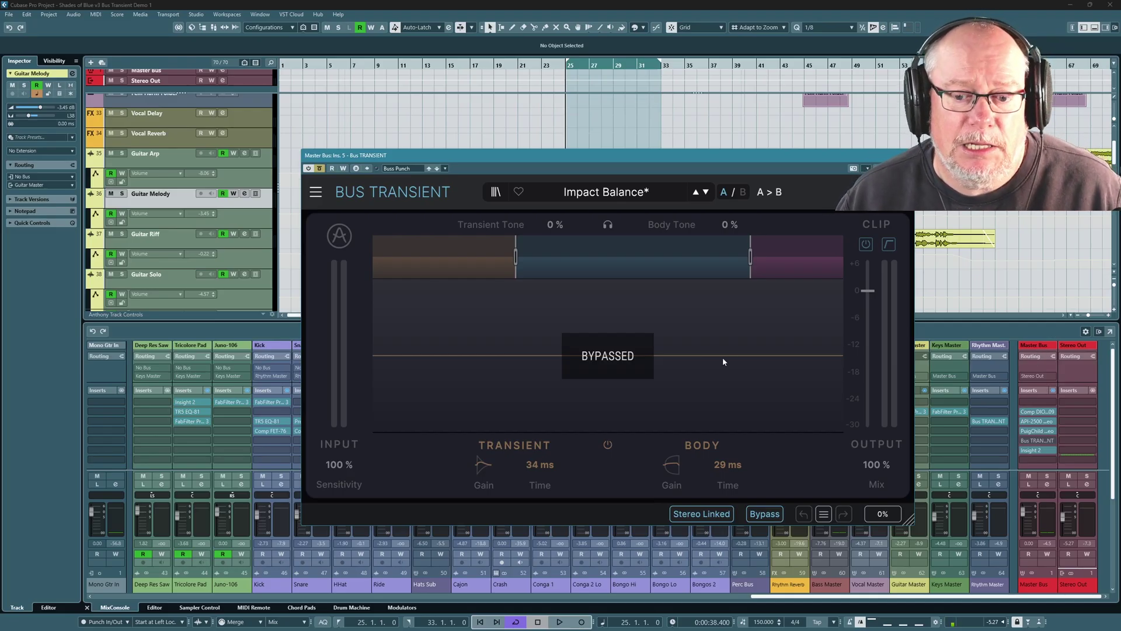
left_click_drag(571, 208, 551, 205)
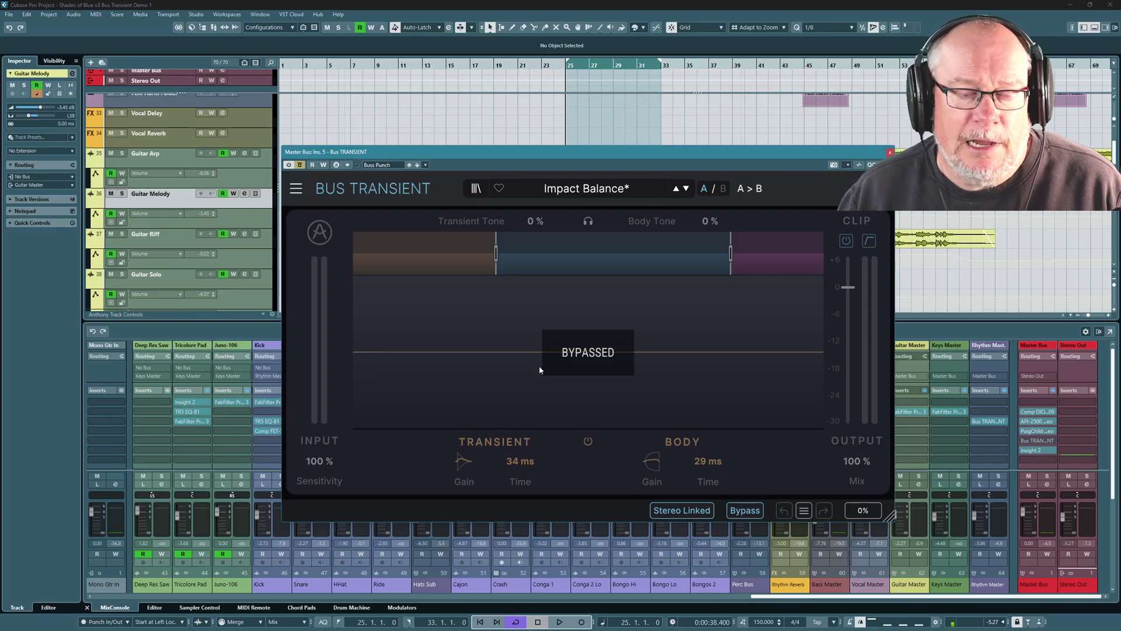
key("space")
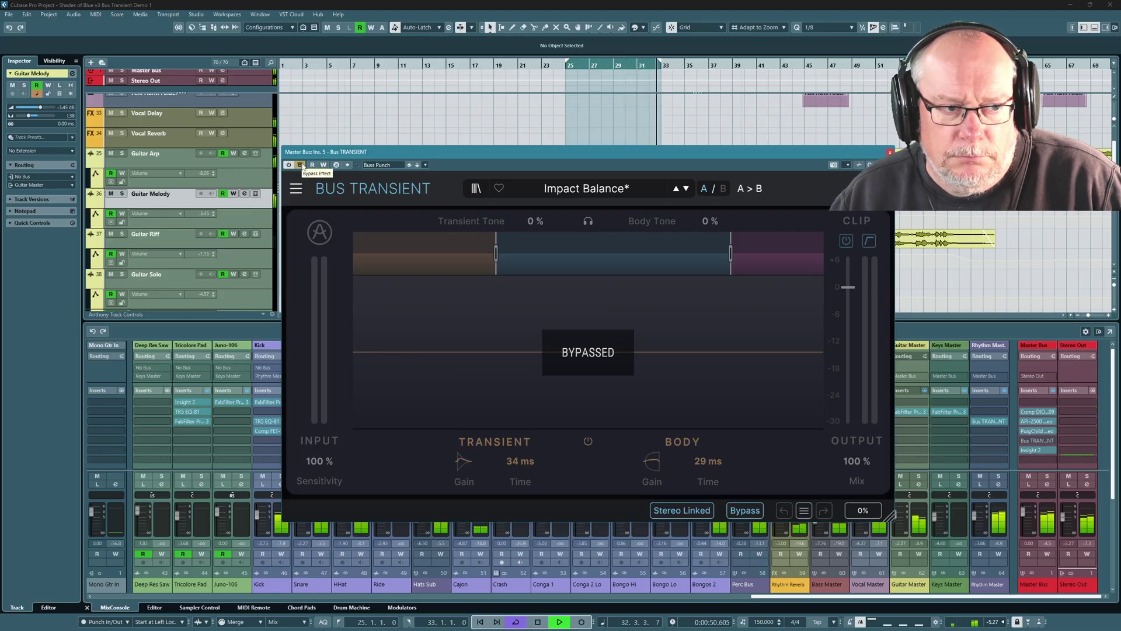
left_click(301, 165)
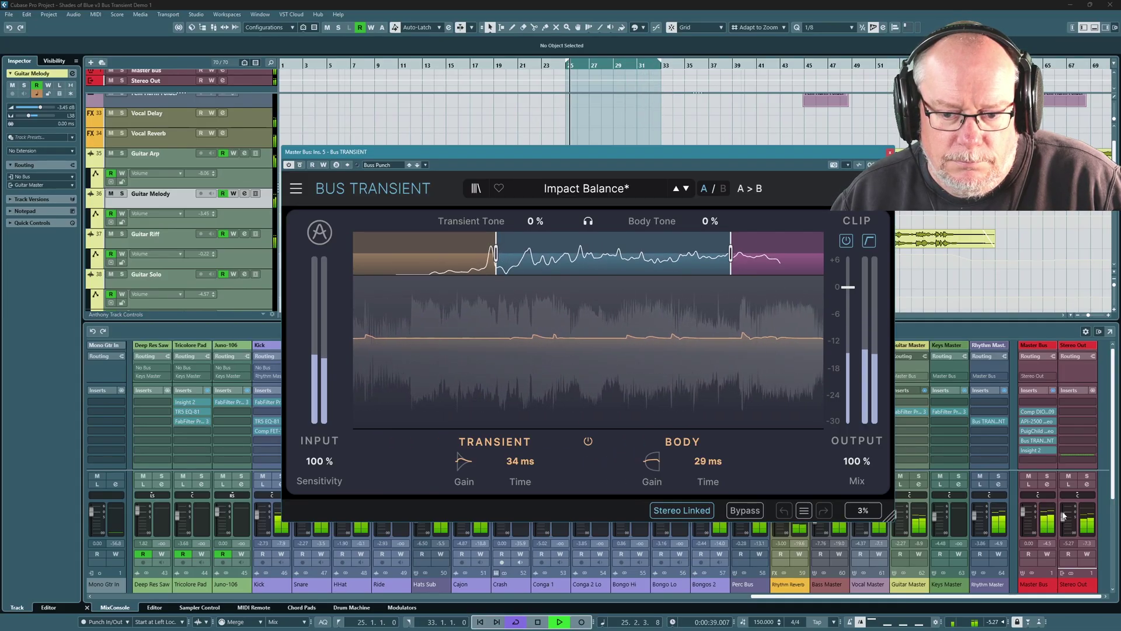
Step: Reset the Stereo Out level to -11.8 and compare the low-band shaper off and on
left_click_drag(1062, 515, 1064, 534)
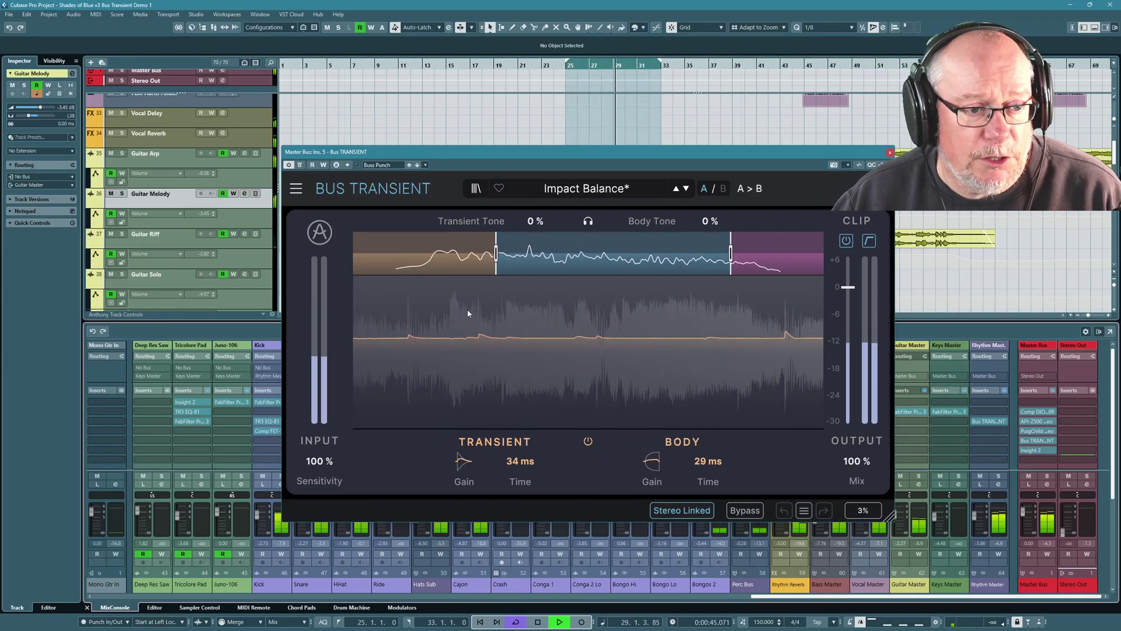
left_click_drag(1064, 534, 1088, 522)
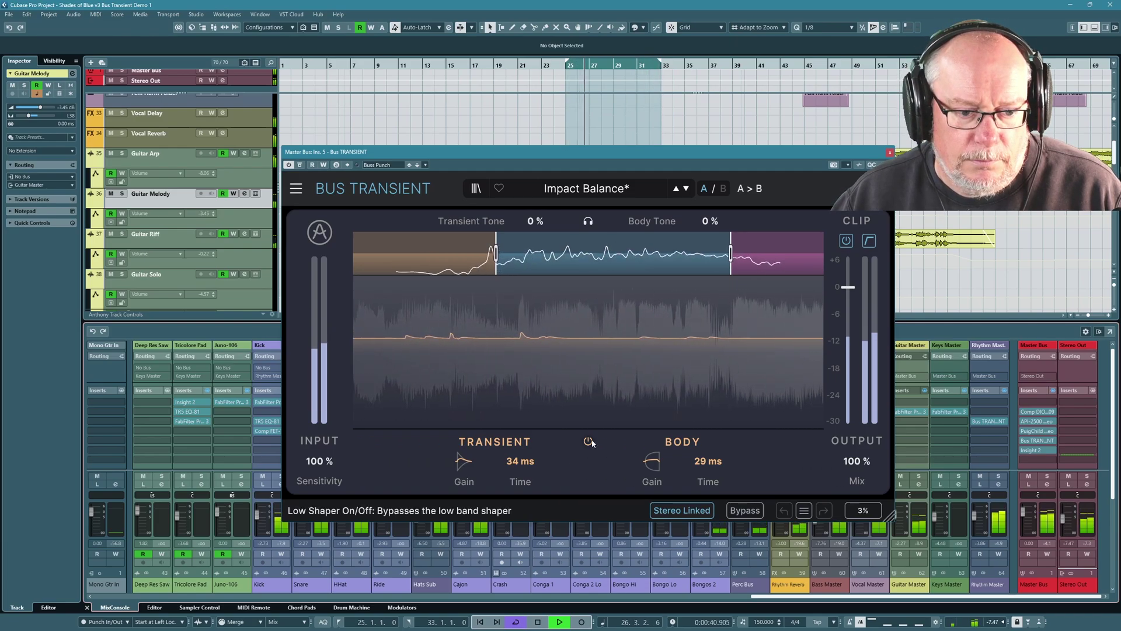
left_click(589, 441)
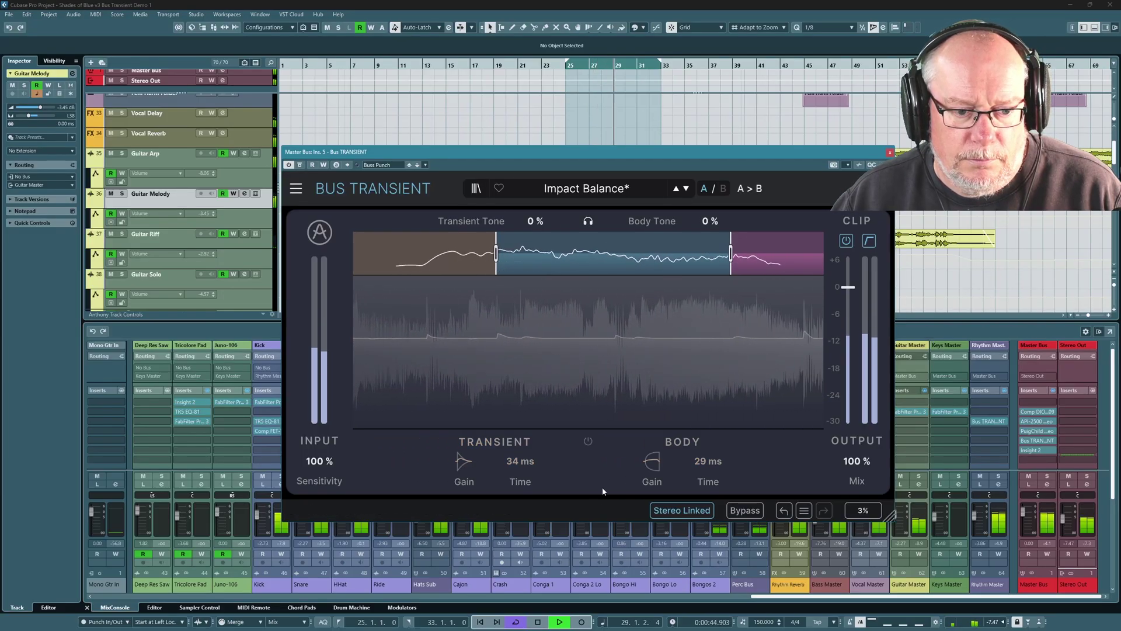
left_click(589, 442)
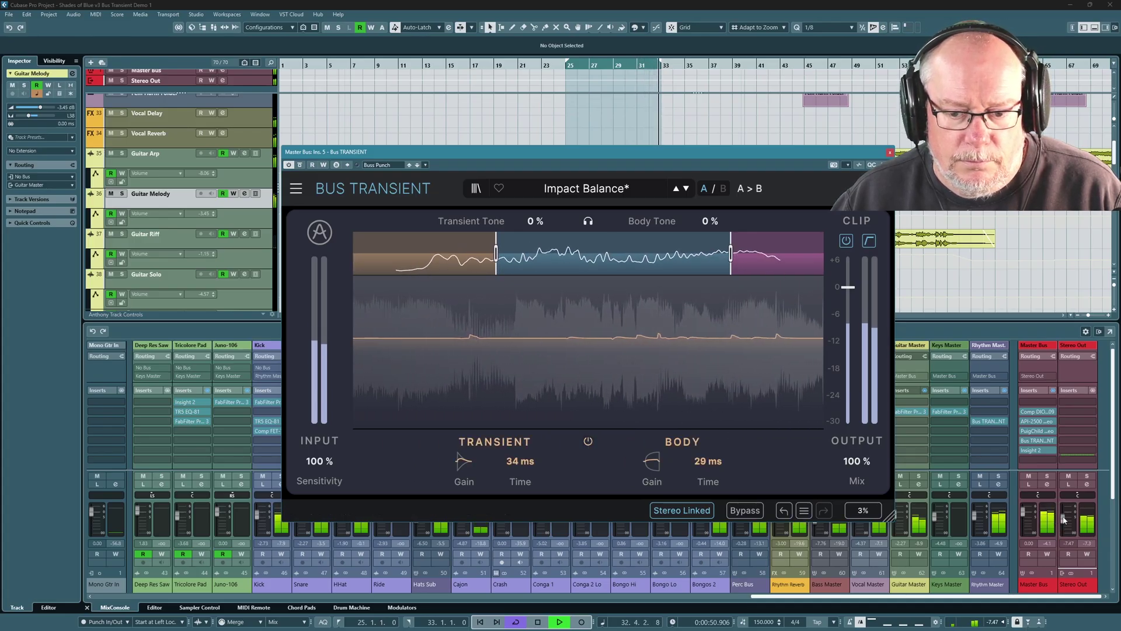
Step: Silence Stereo Out, toggle the low-band shaper again, then bypass and re-enable Master Bus Transient
left_click_drag(1063, 518, 1063, 532)
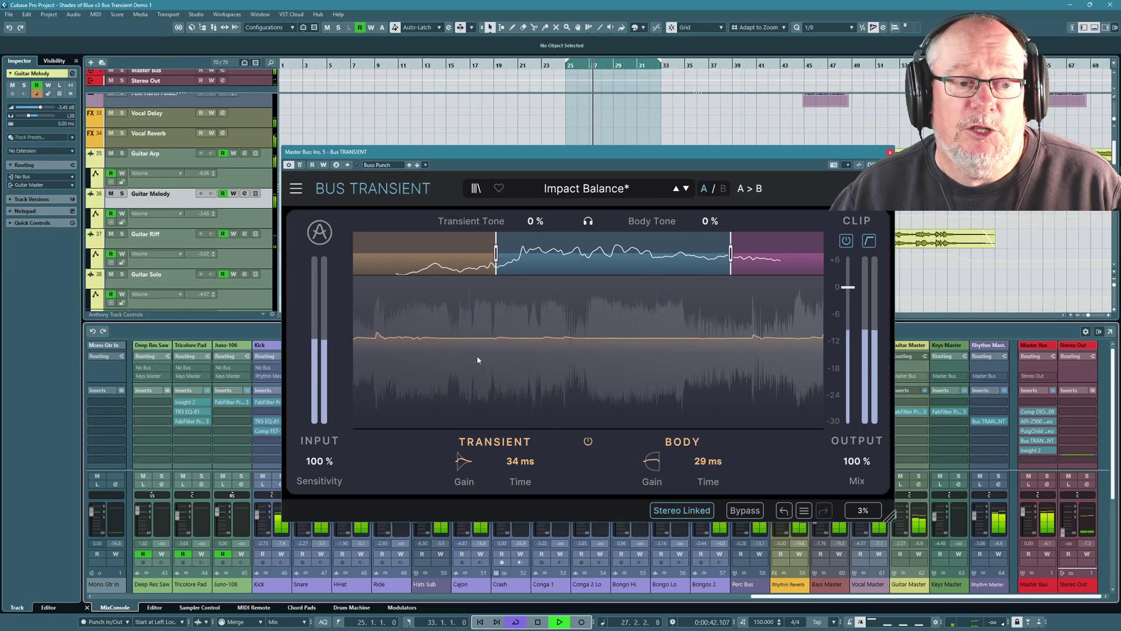
left_click(588, 441)
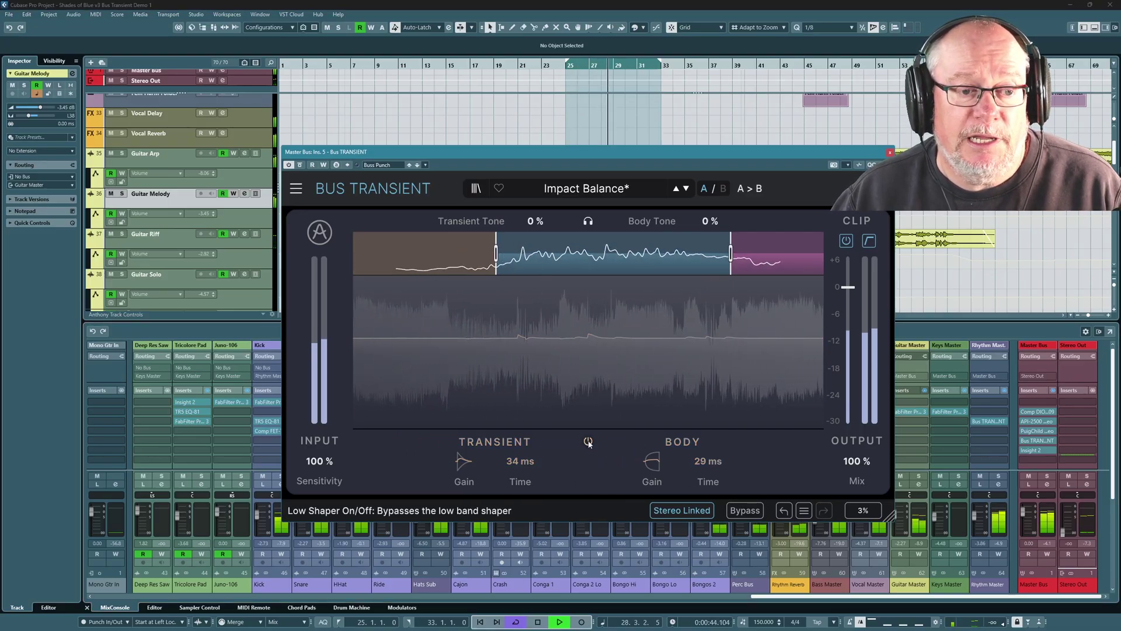
left_click(588, 442)
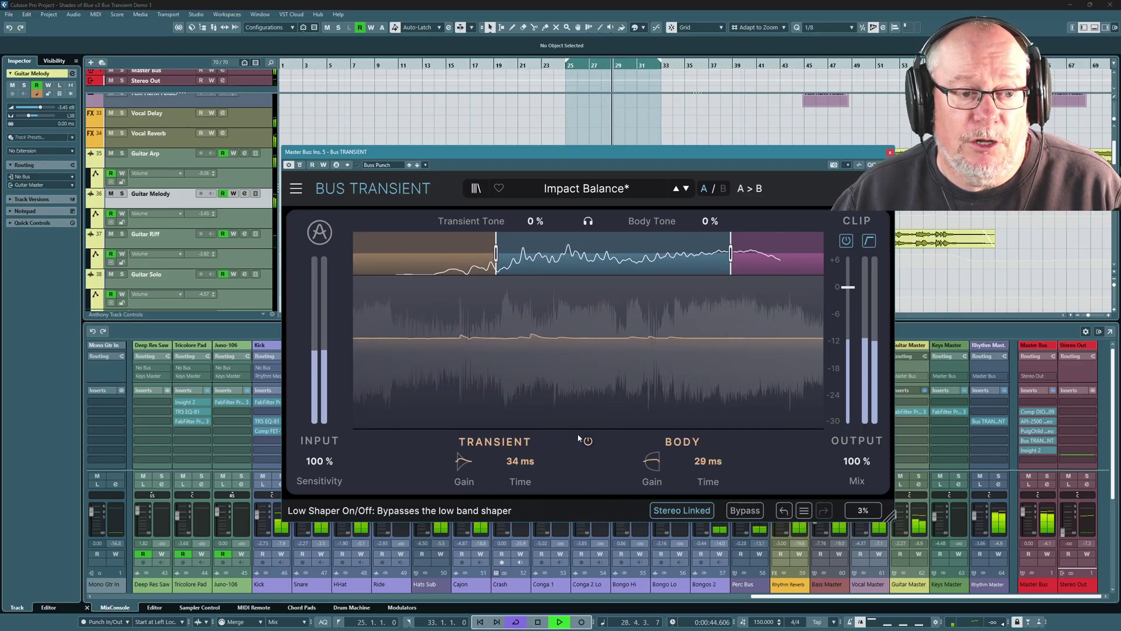
left_click(299, 165)
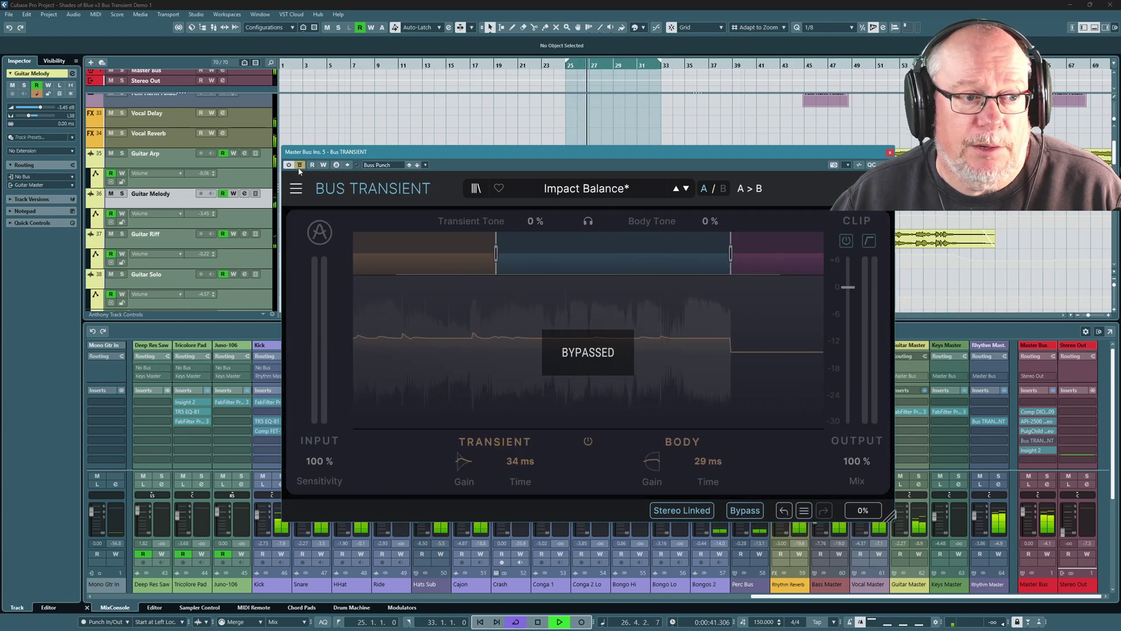
left_click(299, 164)
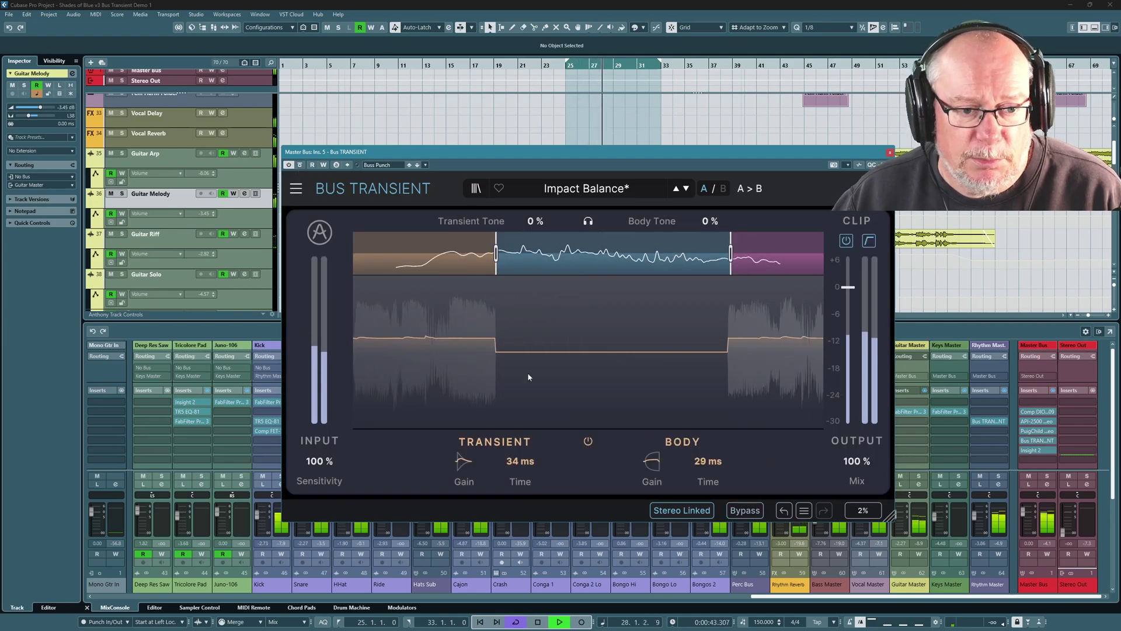
Step: Select the mid band and set its transient attack time to 67 ms
left_click(637, 254)
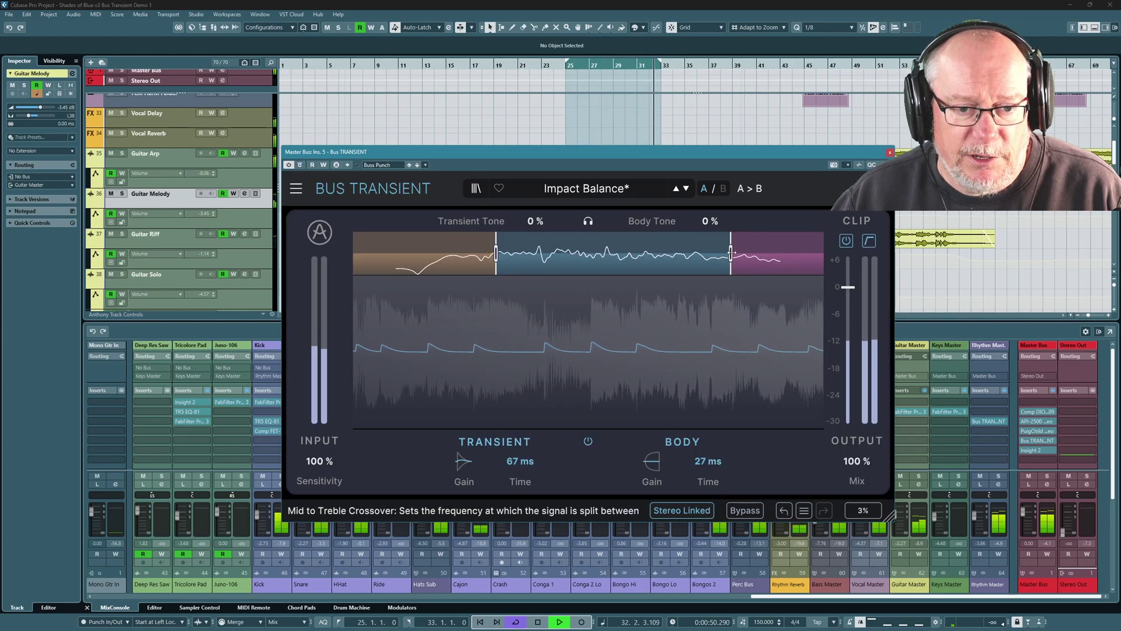
mouse_move(730, 251)
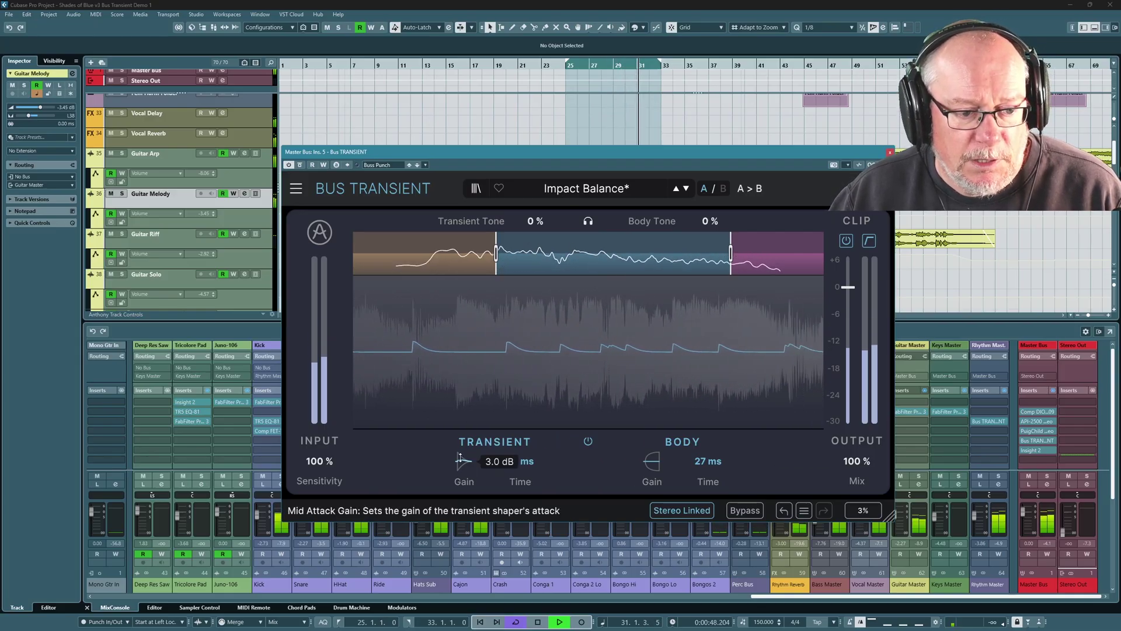
left_click_drag(519, 463, 519, 465)
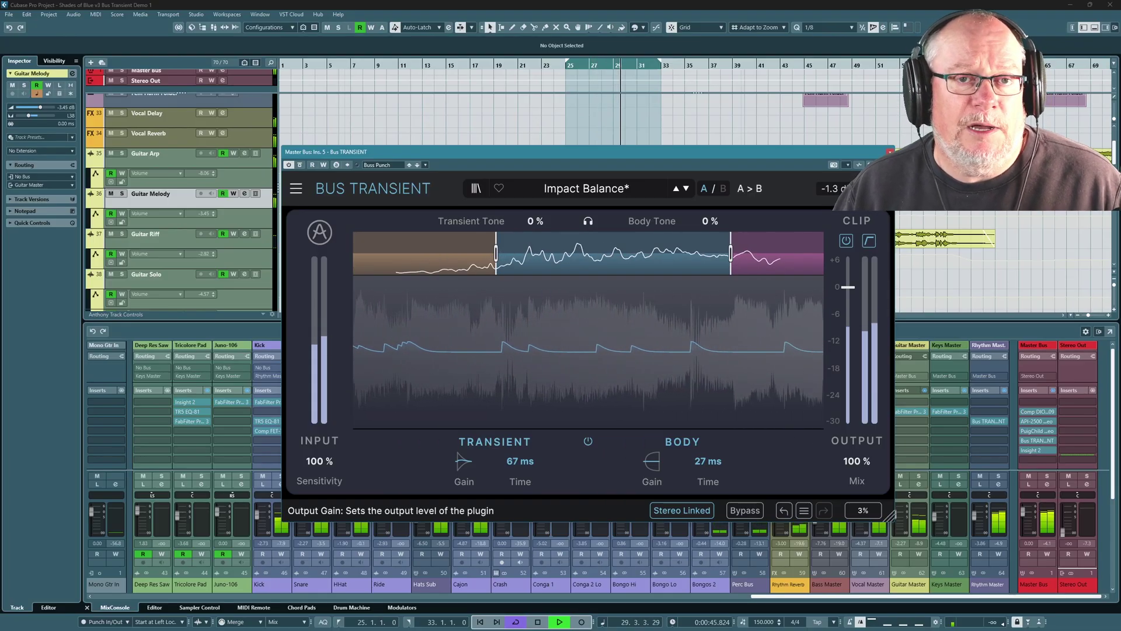
left_click(1035, 451)
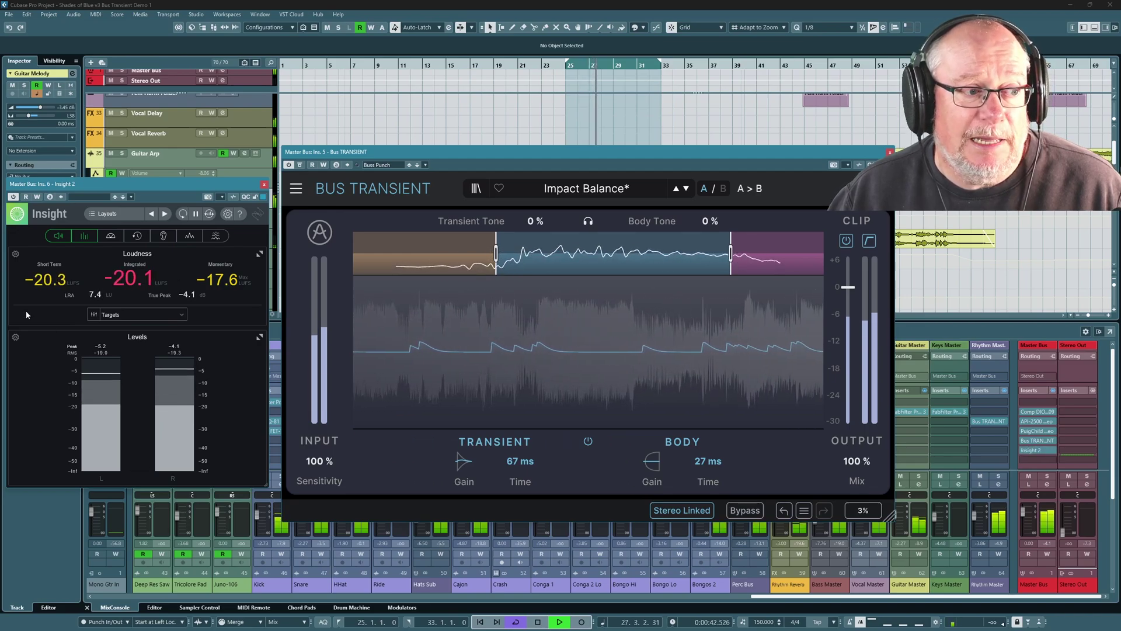
left_click(264, 185)
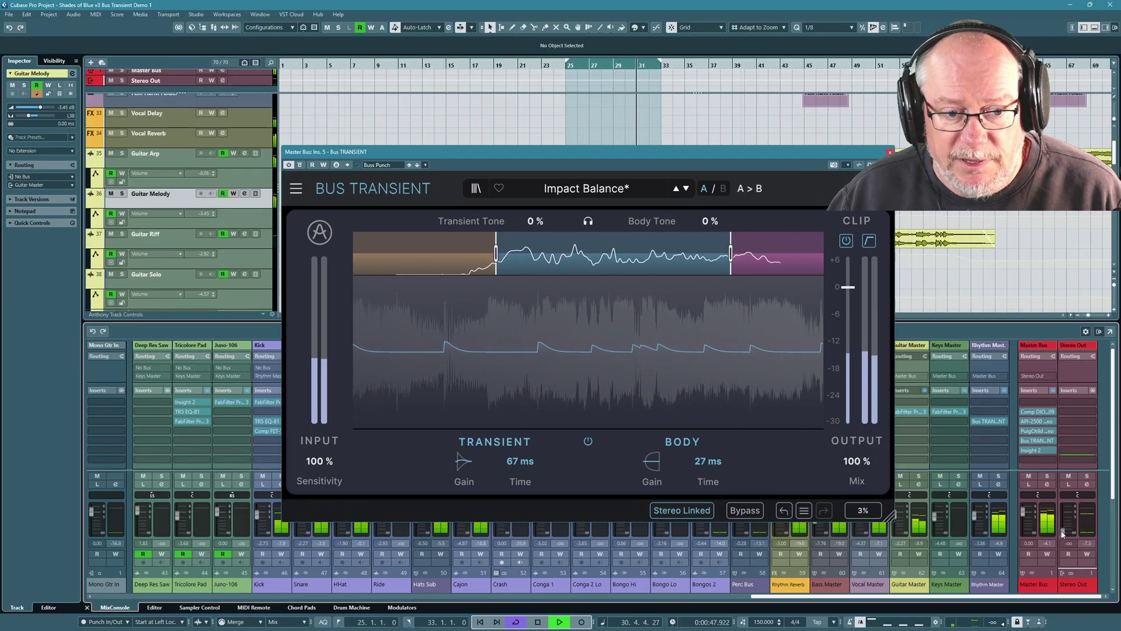
Step: Raise the Stereo Out level and compare the mid-band shaper off and on, leaving it on
left_click_drag(1062, 533, 1077, 528)
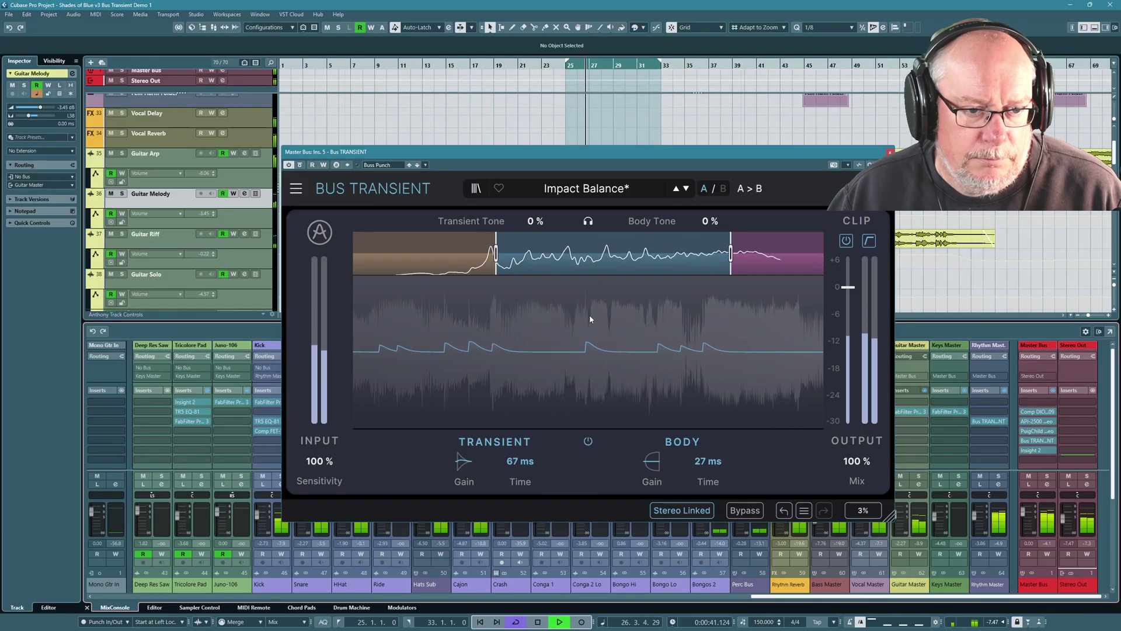
left_click(588, 441)
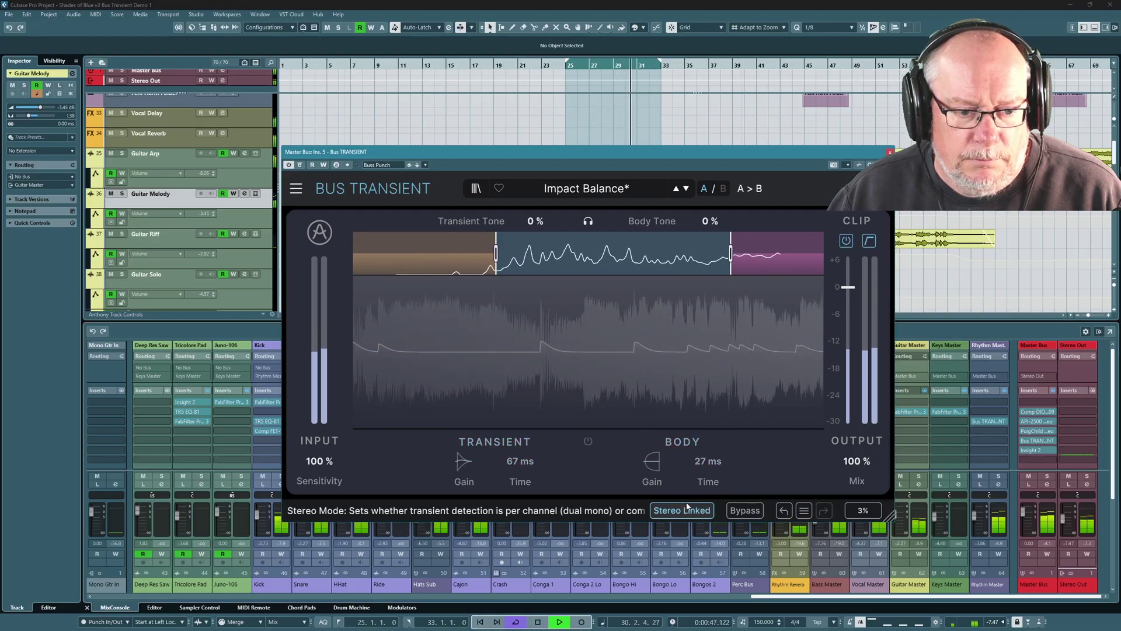
left_click(588, 442)
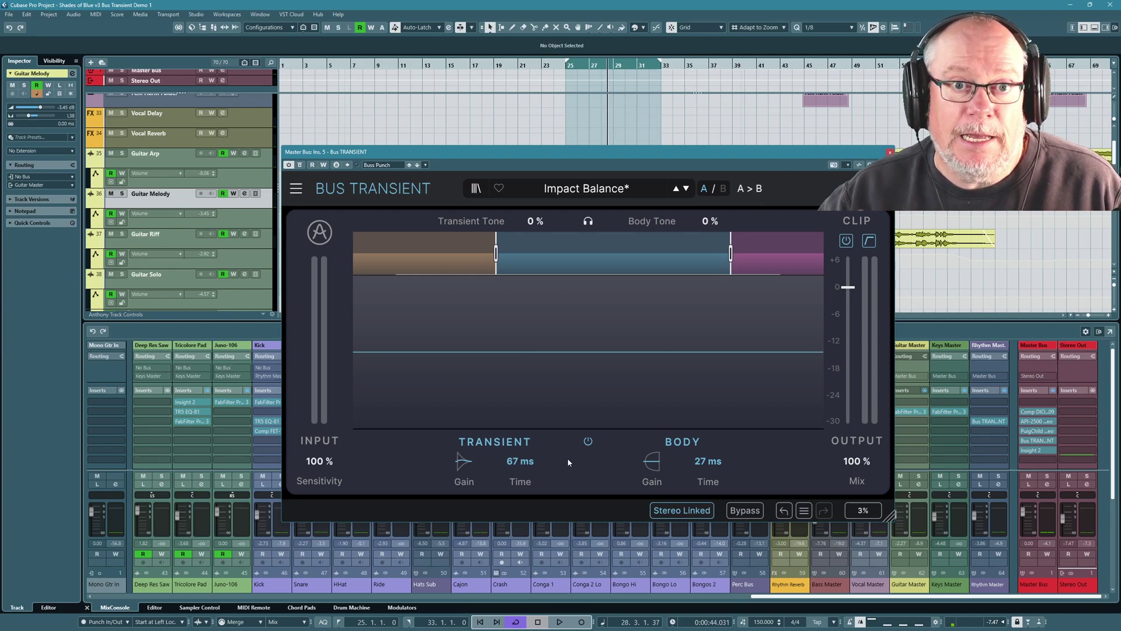
Step: During playback boost mid-band body gain to 20 dB, lower it to about 2.8 dB, then stop
left_click(784, 270)
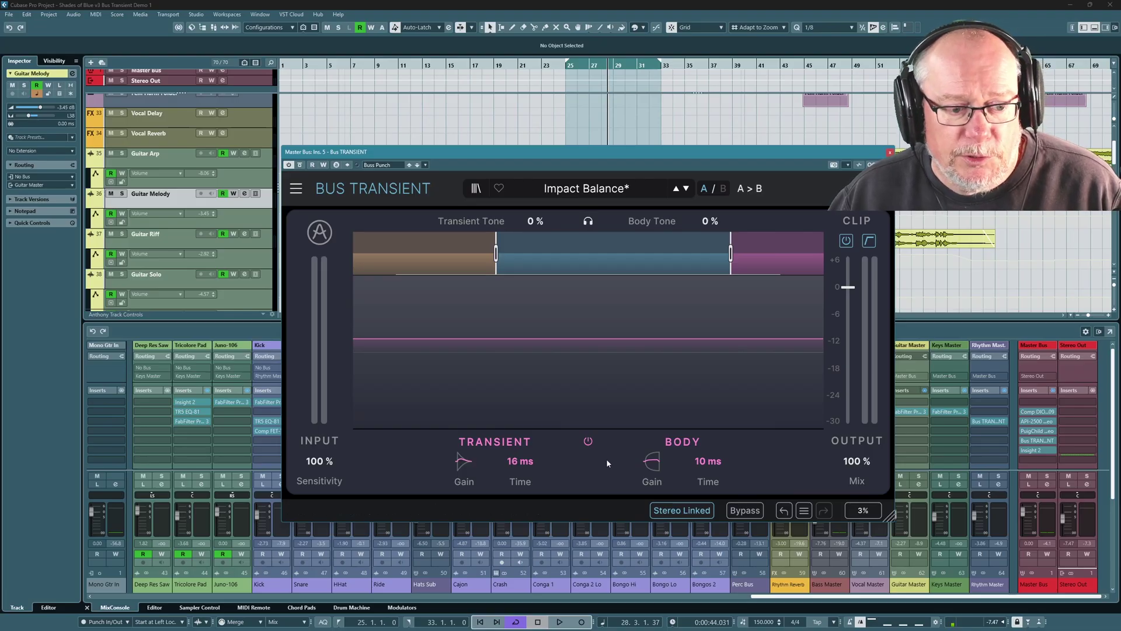
mouse_move(646, 462)
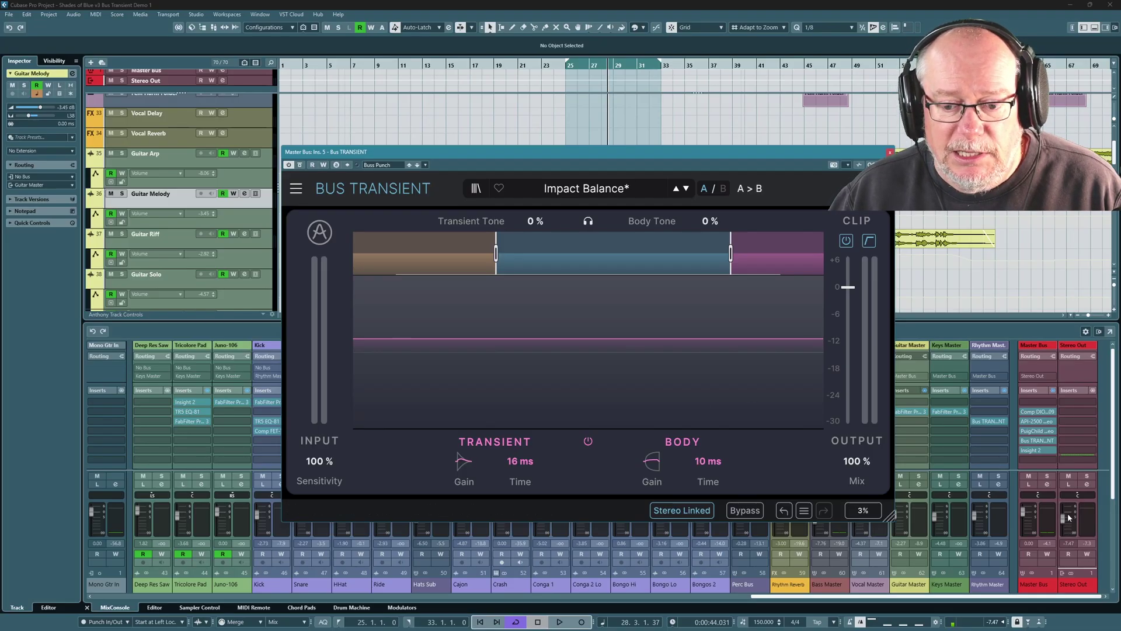
key("space")
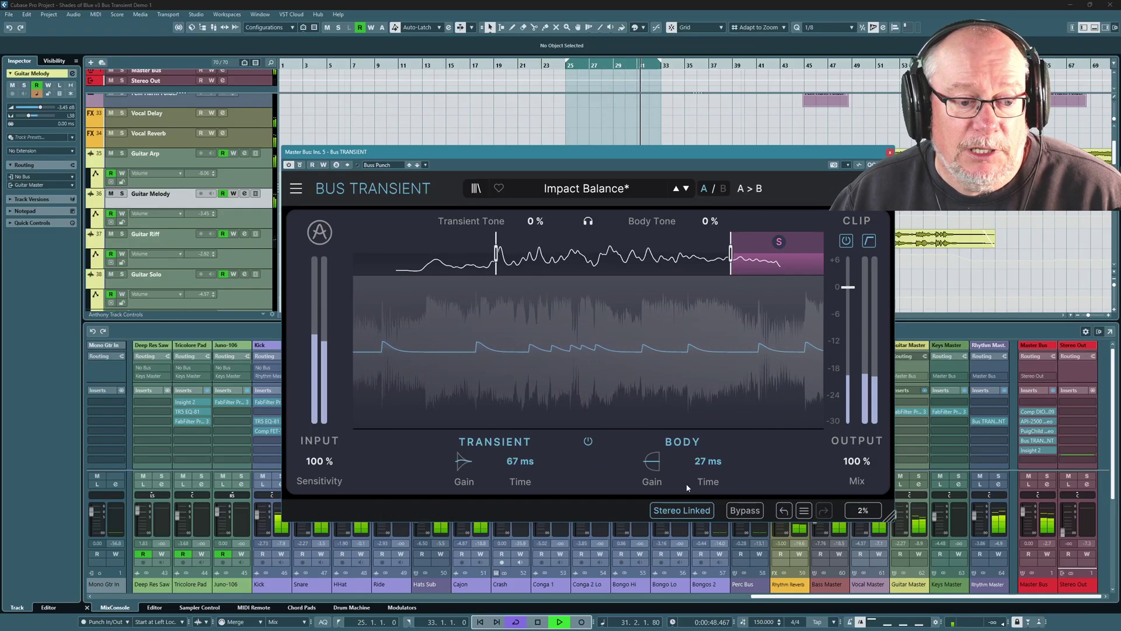
left_click_drag(686, 483, 708, 493)
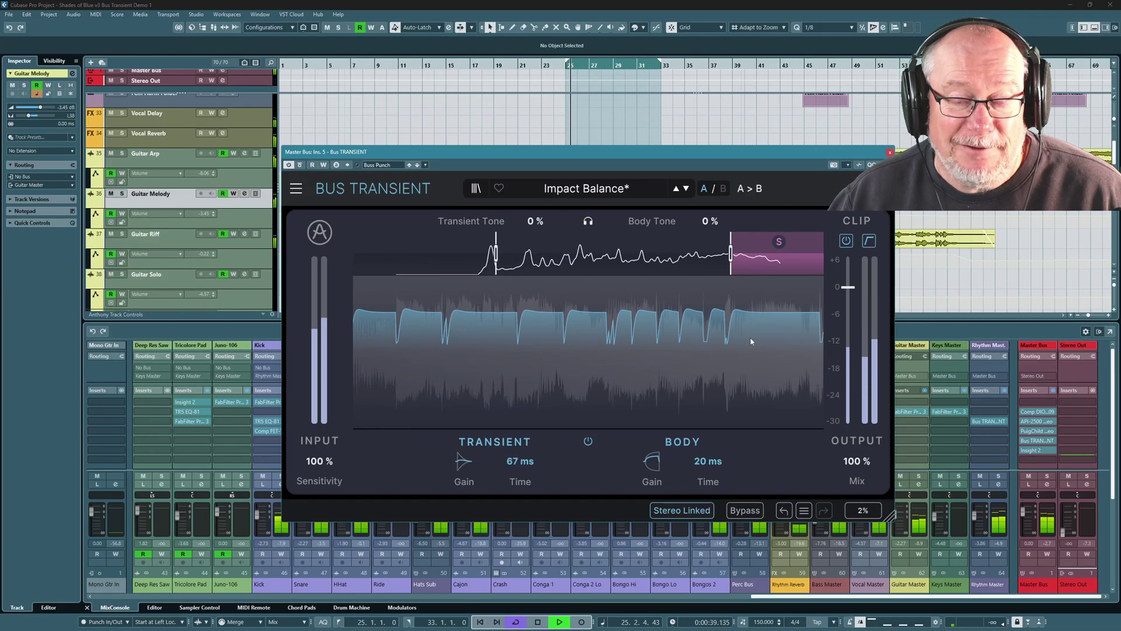
left_click_drag(662, 461, 710, 467)
key("space")
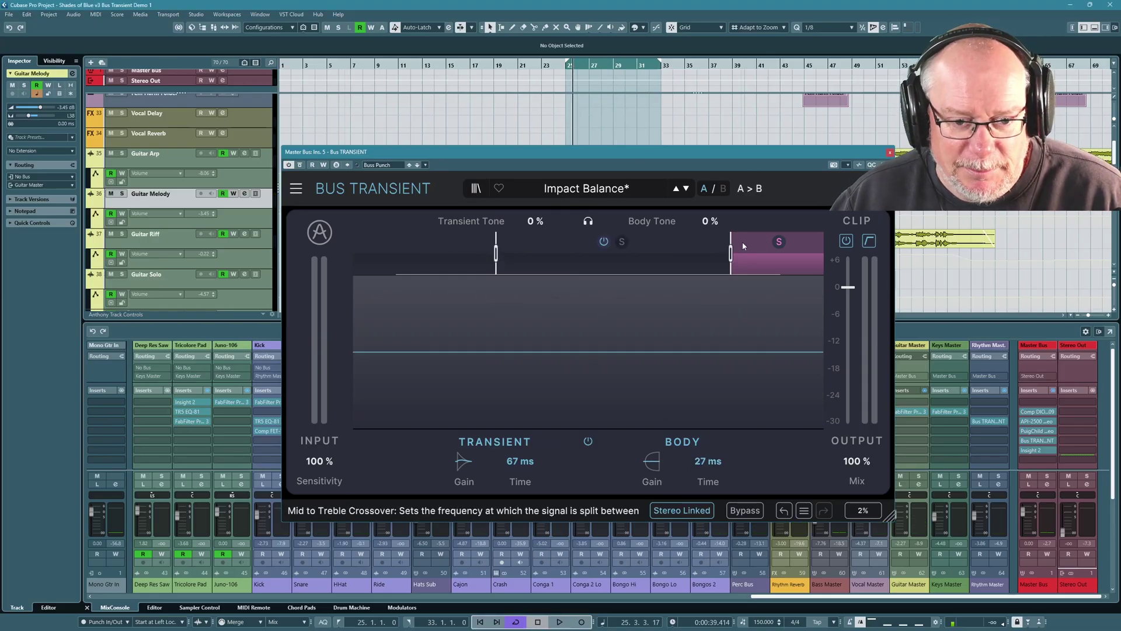
Step: Play and switch the high-band shaper off and on, leaving it at 16 ms / 10 ms, then stop
key("space")
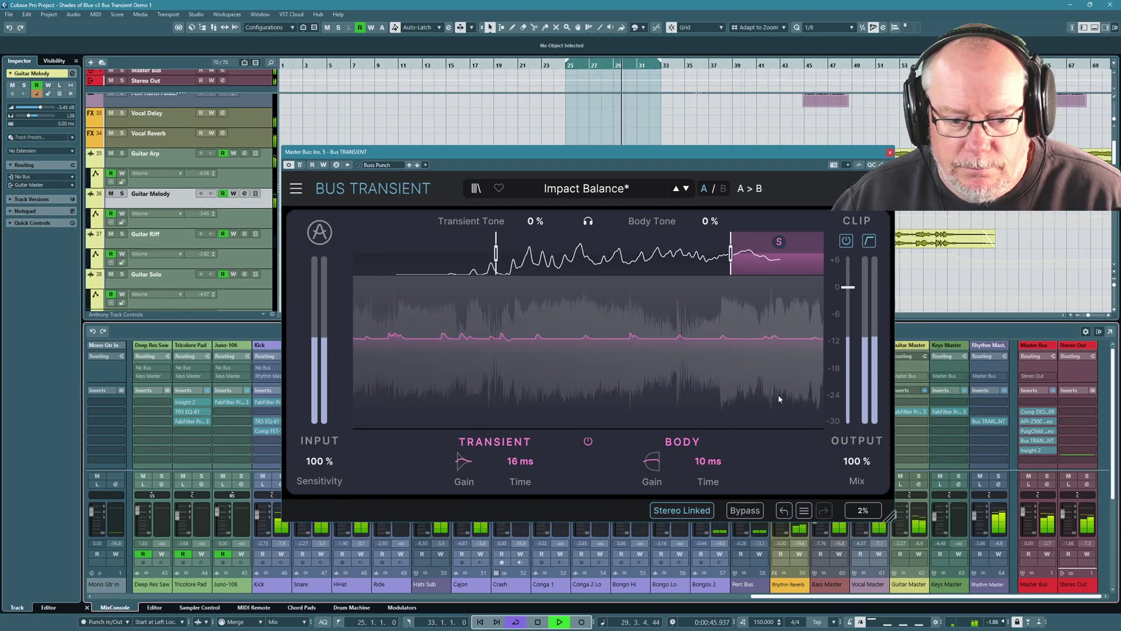
left_click(588, 442)
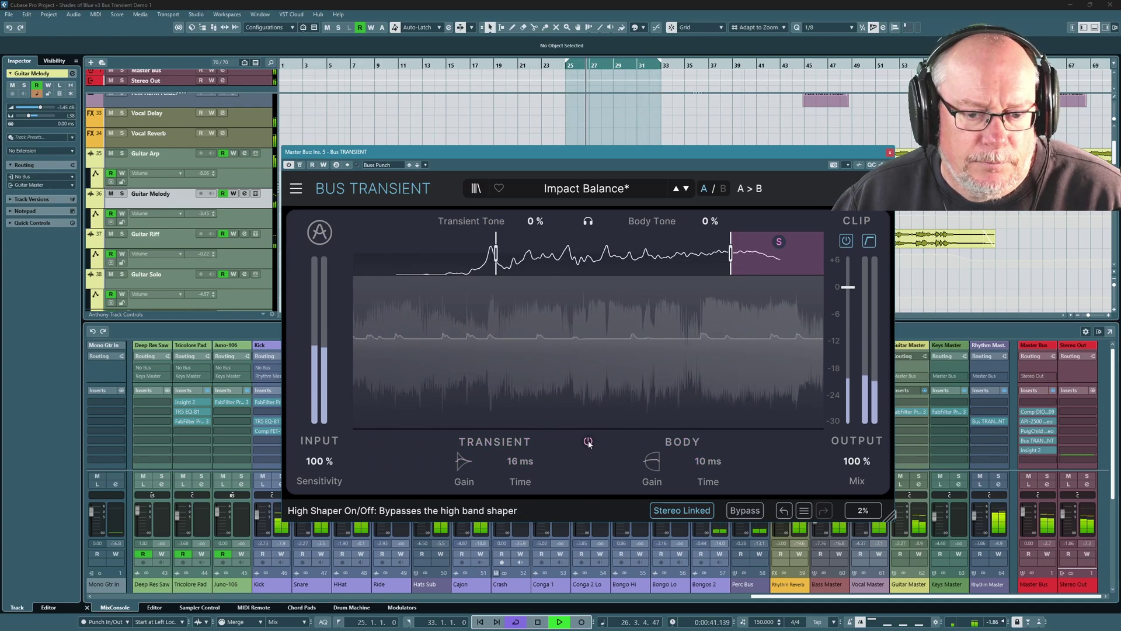
left_click(588, 442)
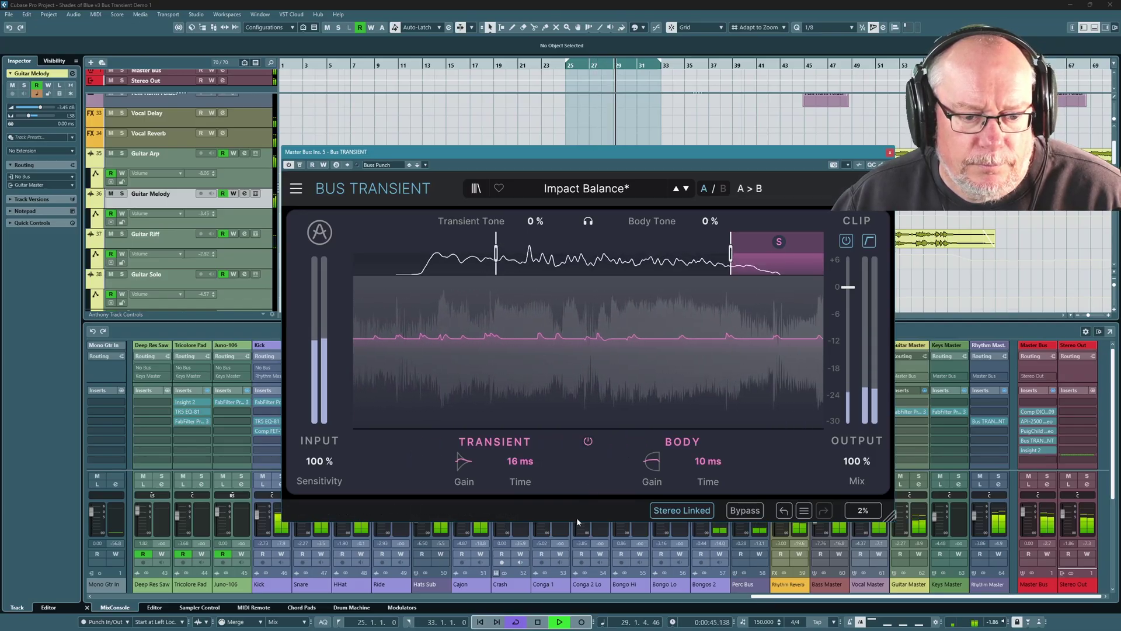
left_click(538, 621)
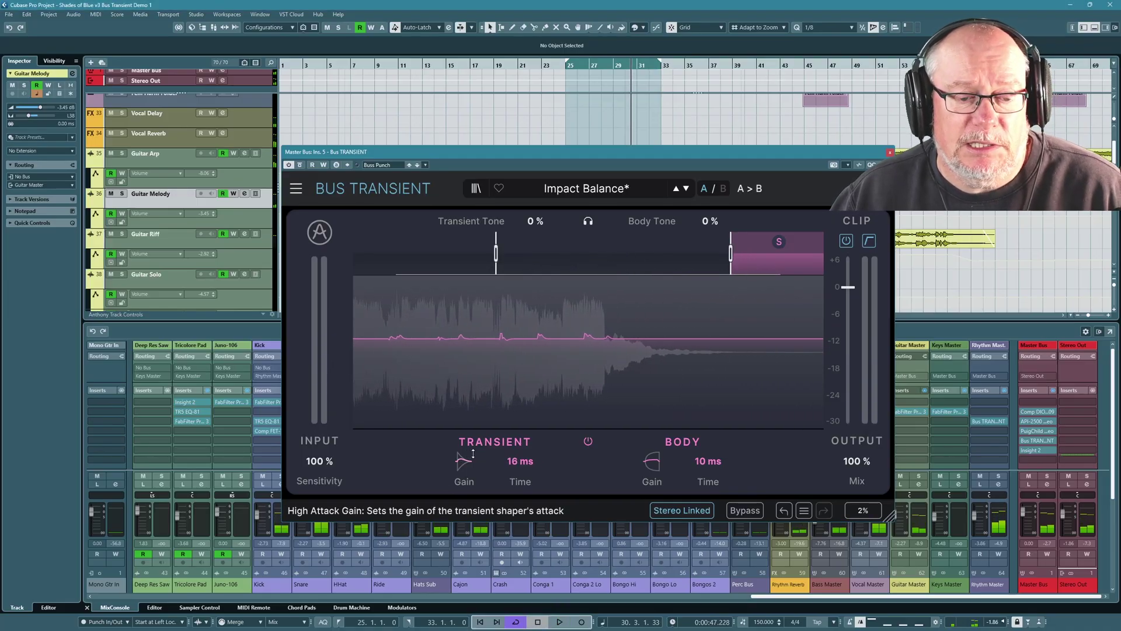
mouse_move(790, 242)
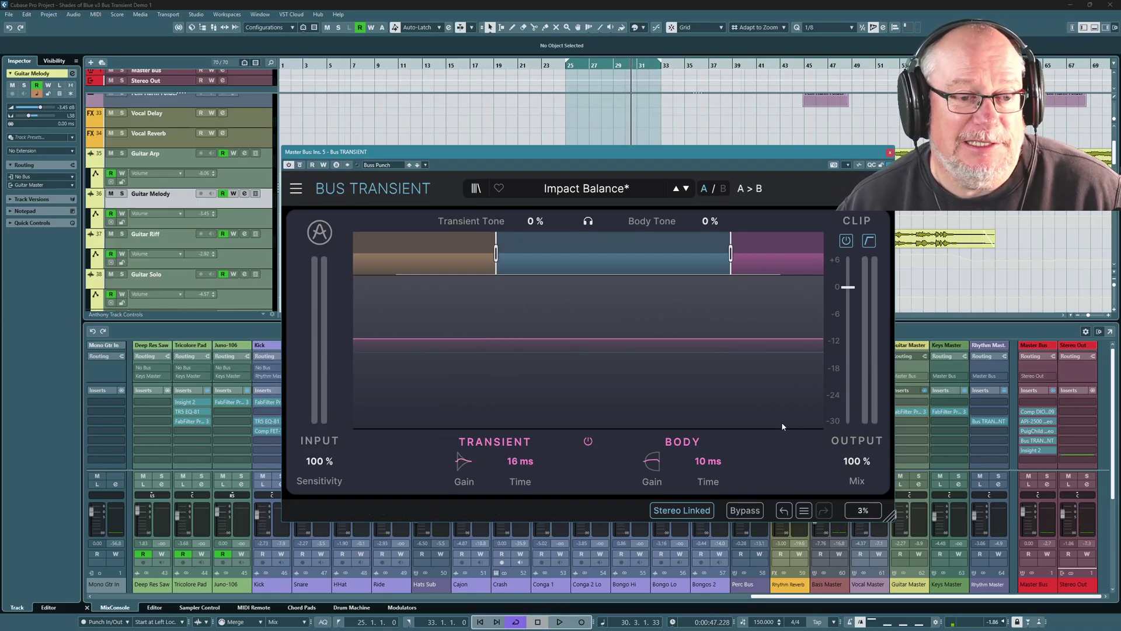
Step: Reselect the mid band and browse the preset categories, closing the list without choosing one
left_click(623, 276)
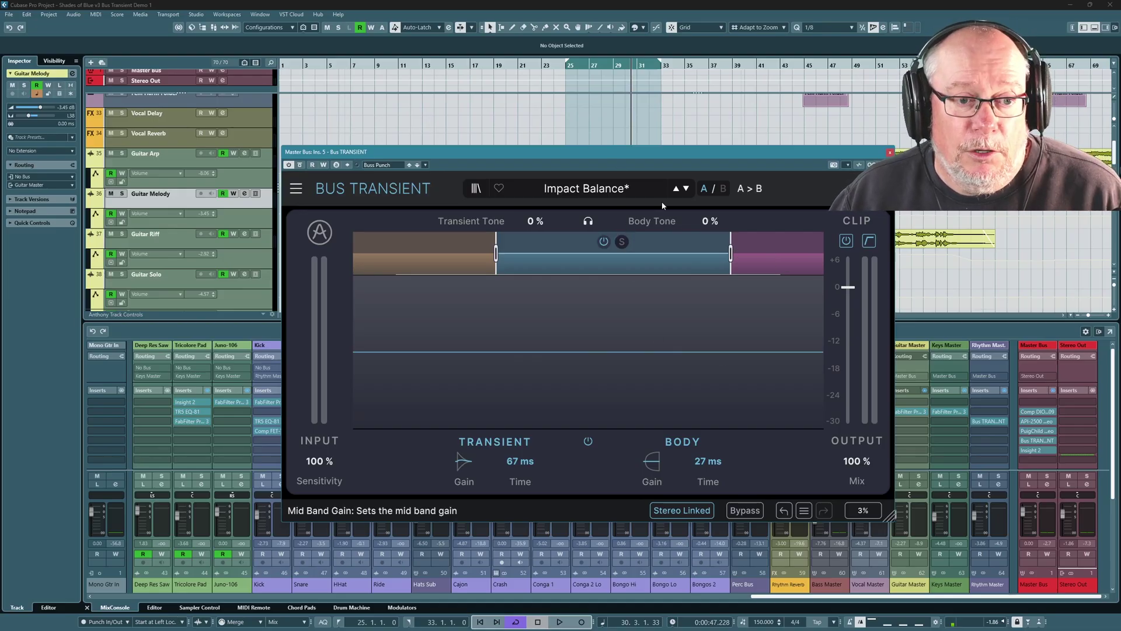
left_click(571, 191)
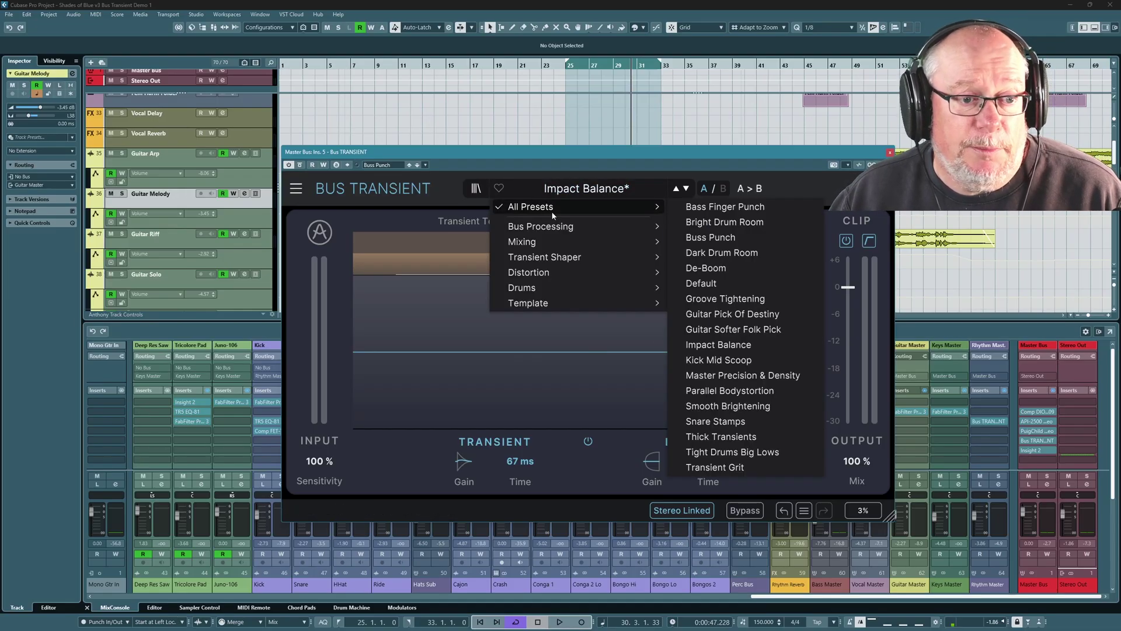
mouse_move(569, 230)
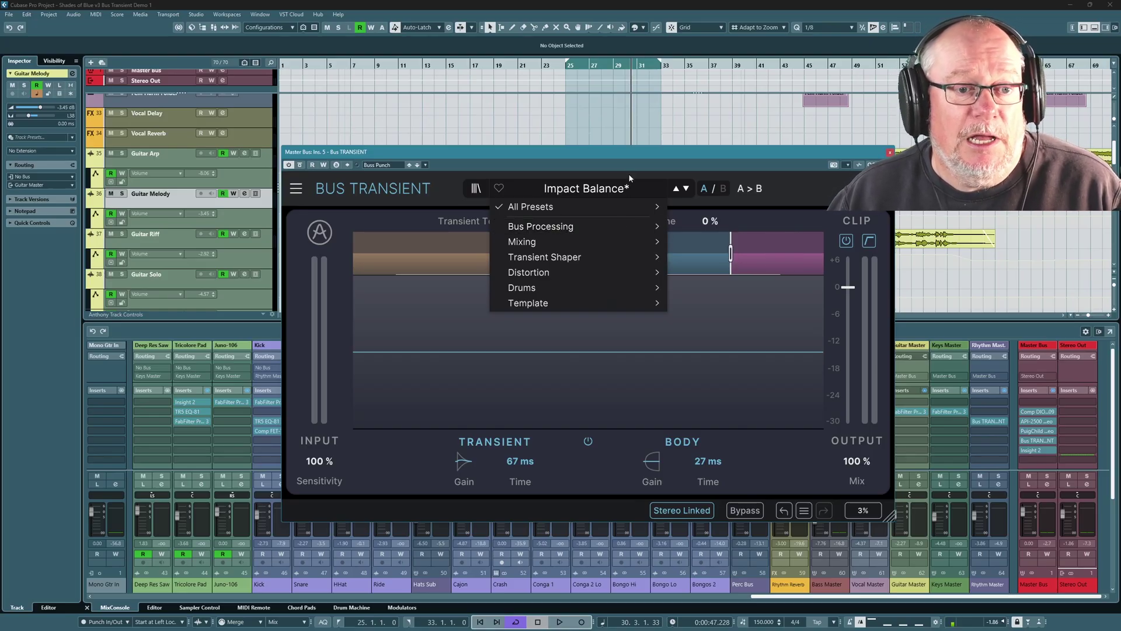
left_click(634, 150)
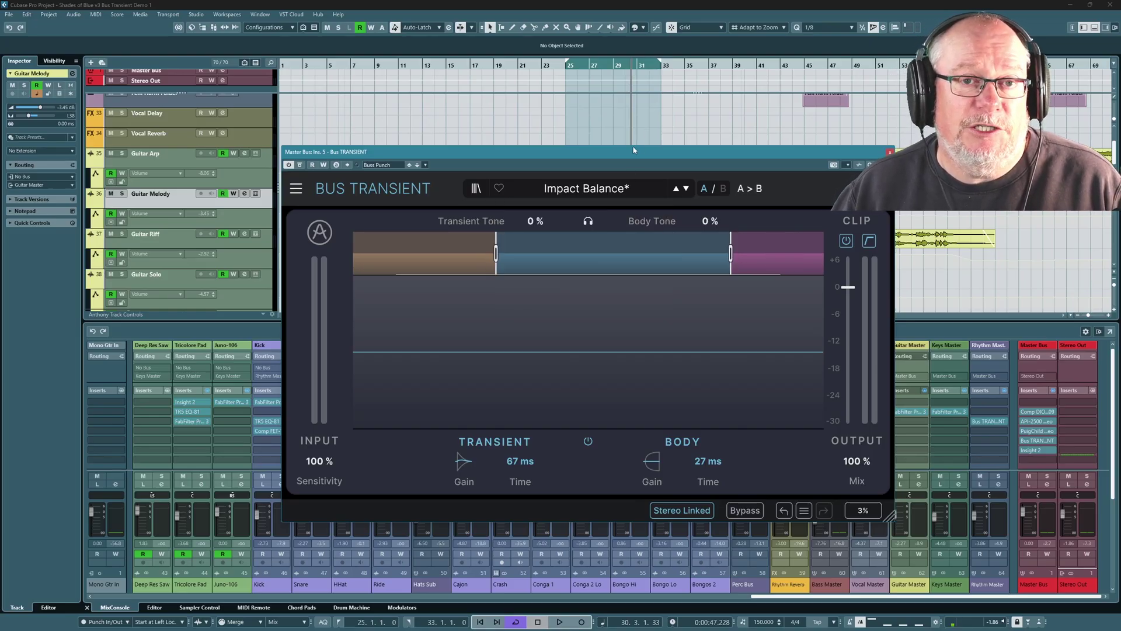